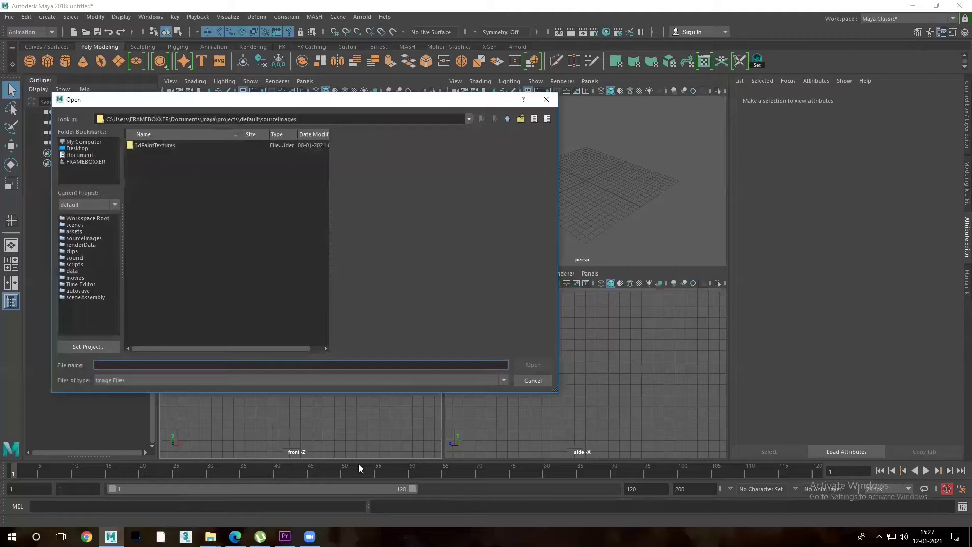
Load the bottle reference photo into the front view's image plane
key("Down")
key("Down")
key("Down")
key("Down")
key("Return")
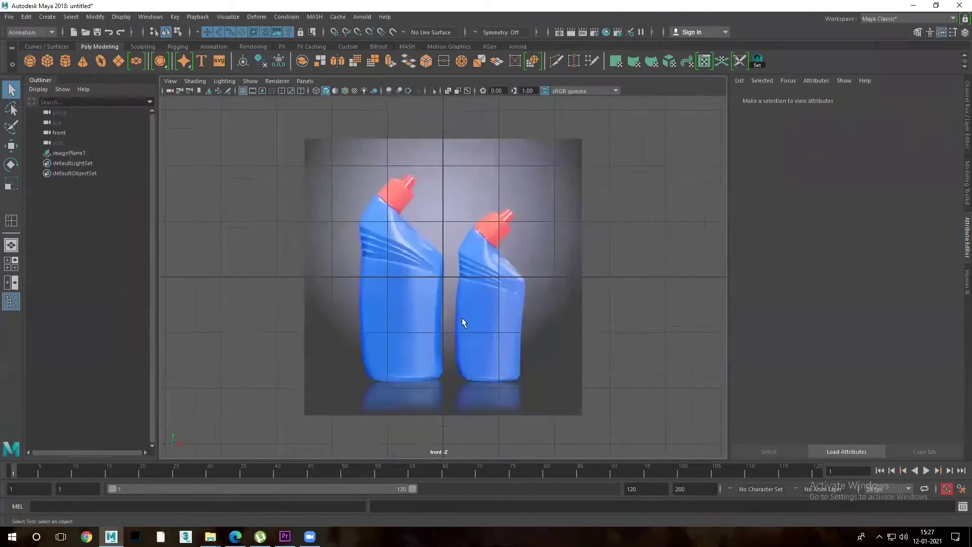
scroll(463, 322, "up", 3)
Draw a polygon box over the left bottle and show it in wireframe
left_click_drag(323, 148, 448, 408)
key("4")
key("F8")
left_click(449, 149)
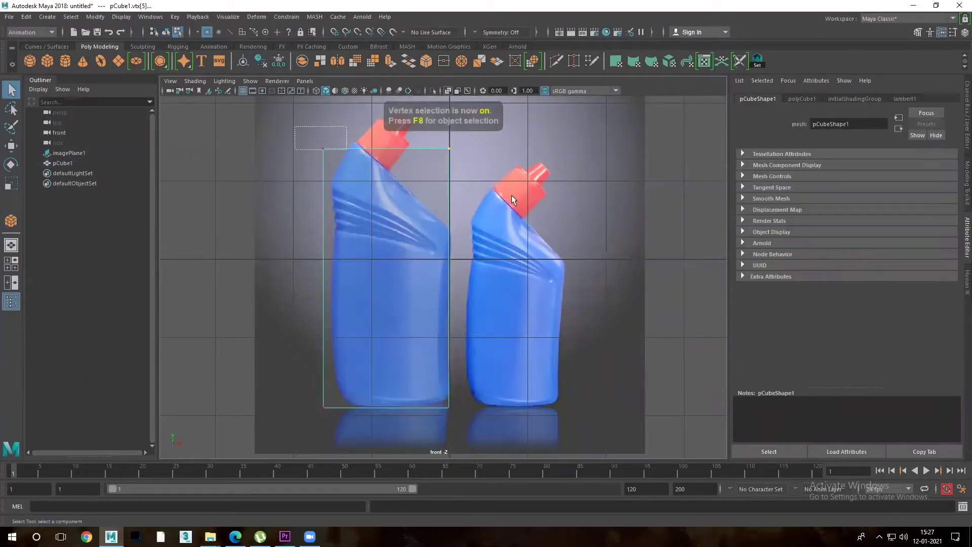
scroll(369, 253, "up", 4)
key("w")
left_click(250, 166)
left_click_drag(251, 166, 354, 321)
scroll(354, 174, "up", 2)
Insert a vertical edge loop across the box with the Insert Edge Loop tool
right_click(365, 196)
right_click_drag(470, 206, 418, 220, "shift")
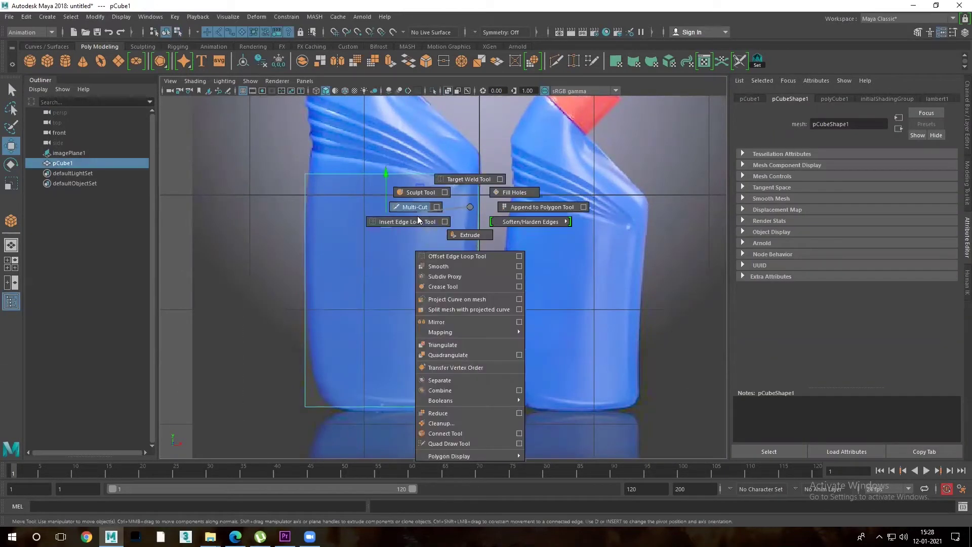
left_click(418, 220)
left_click(344, 409)
Move the bottom corner vertices inward to taper the box to the bottle's base
key("w")
key("F9")
mouse_move(284, 365)
left_mouse_down()
mouse_move(324, 413)
mouse_move(321, 394)
left_mouse_up()
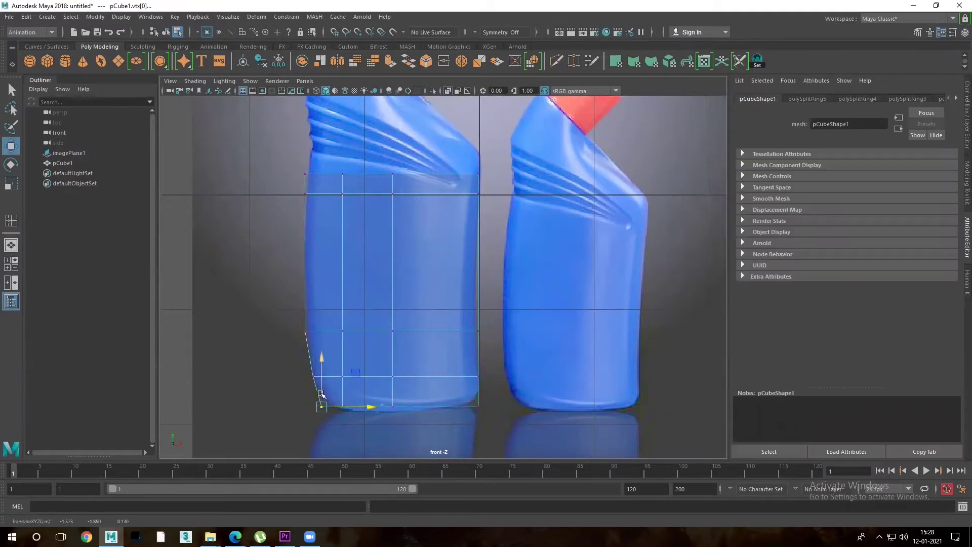
scroll(499, 411, "up", 1)
left_click(380, 410)
left_click_drag(485, 440, 478, 441)
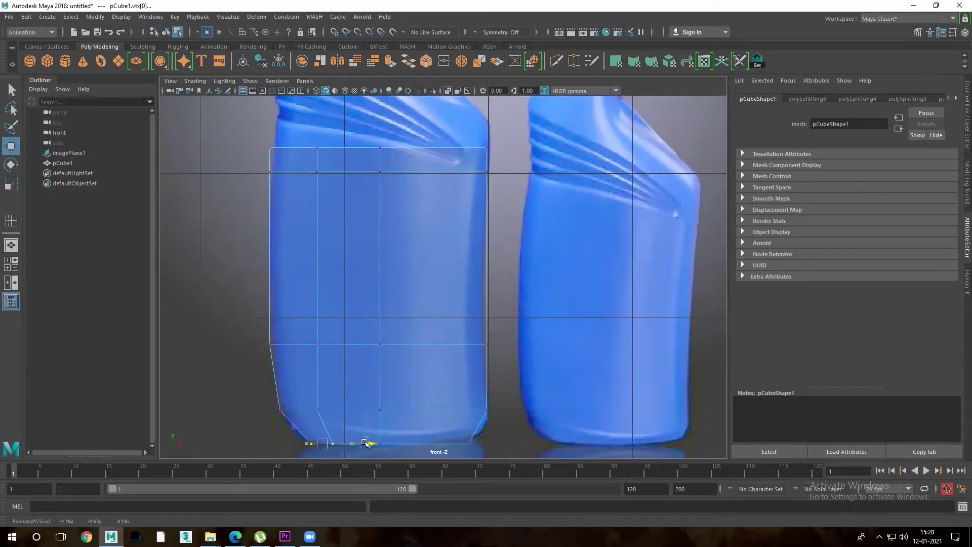
Add and position a second vertical edge loop near the box's right side
right_click_drag(499, 232, 458, 238, "shift")
left_click(473, 184)
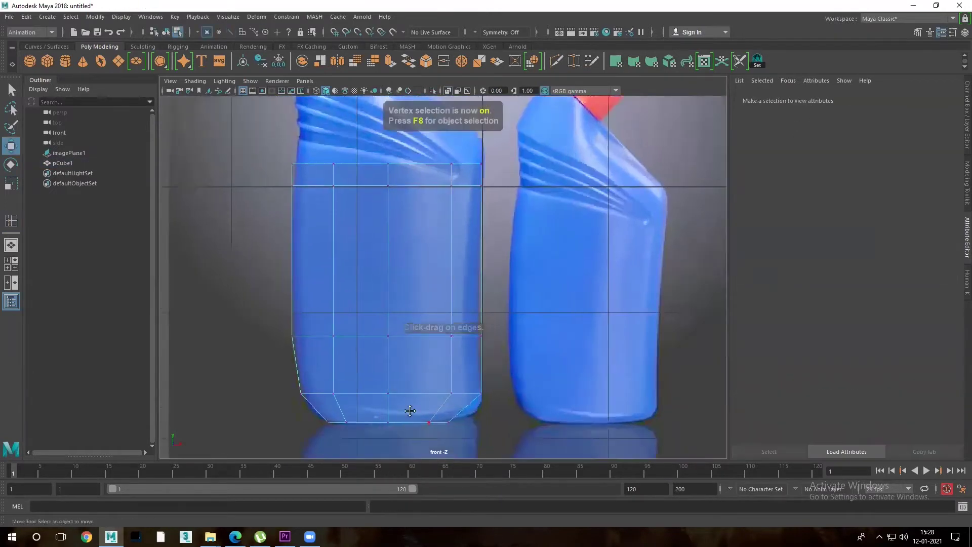
left_click_drag(473, 437, 467, 432)
scroll(420, 390, "down", 3)
left_click_drag(339, 300, 357, 326)
In the top view, insert an edge loop across the box's depth
scroll(441, 304, "down", 5)
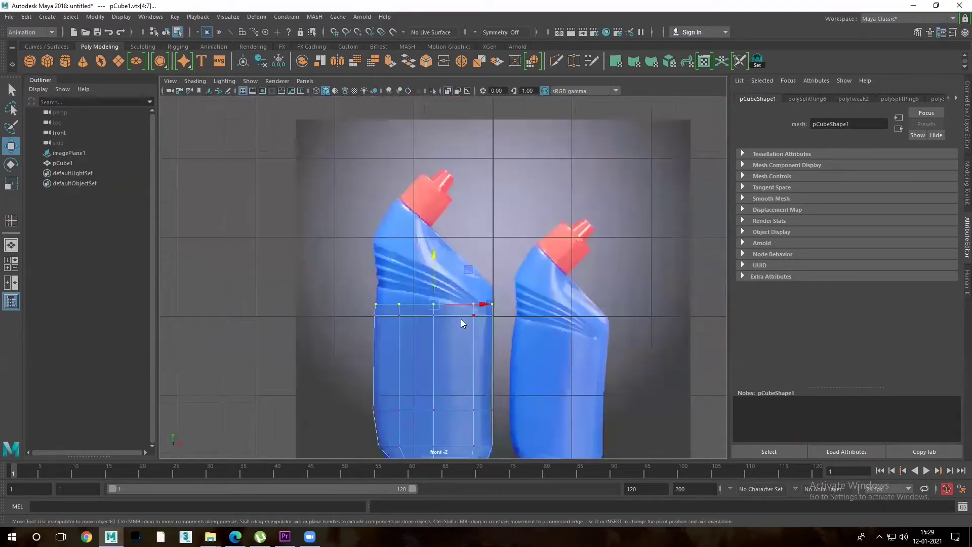
left_click(430, 282)
scroll(355, 316, "up", 3)
key("r")
right_click_drag(456, 282, 406, 294, "shift")
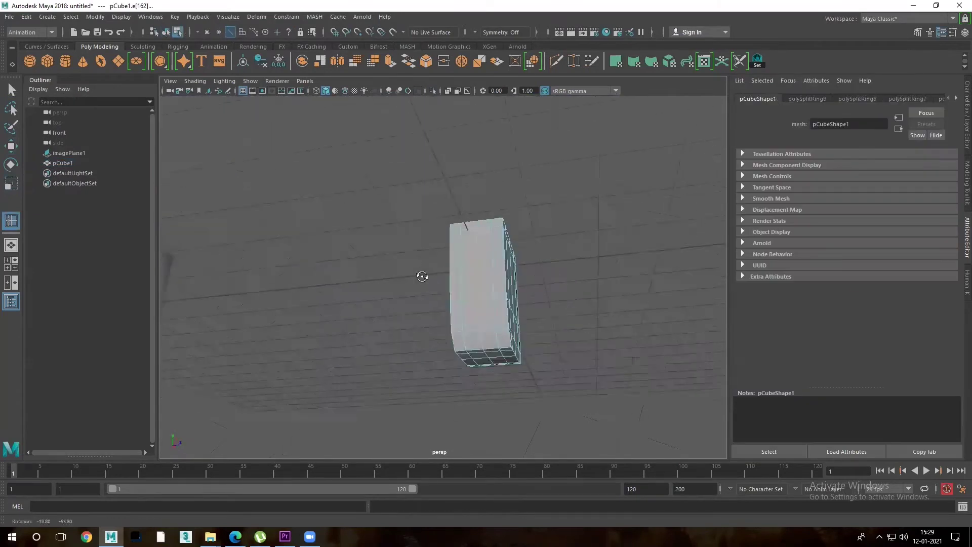
scroll(440, 323, "up", 5)
left_click(448, 304)
Move the six left-side vertices to round off the body's sides
key("F9")
key("w")
mouse_move(398, 274)
left_mouse_down()
mouse_move(456, 355)
mouse_move(478, 325)
mouse_move(516, 339)
mouse_move(485, 341)
mouse_move(445, 306)
left_mouse_up()
key("space")
key("space")
key("F10")
Frame the box in perspective and orbit around to inspect its top edges
key("f")
scroll(516, 340, "up", 5)
left_click(389, 263)
scroll(478, 325, "down", 5)
scroll(456, 304, "down", 3)
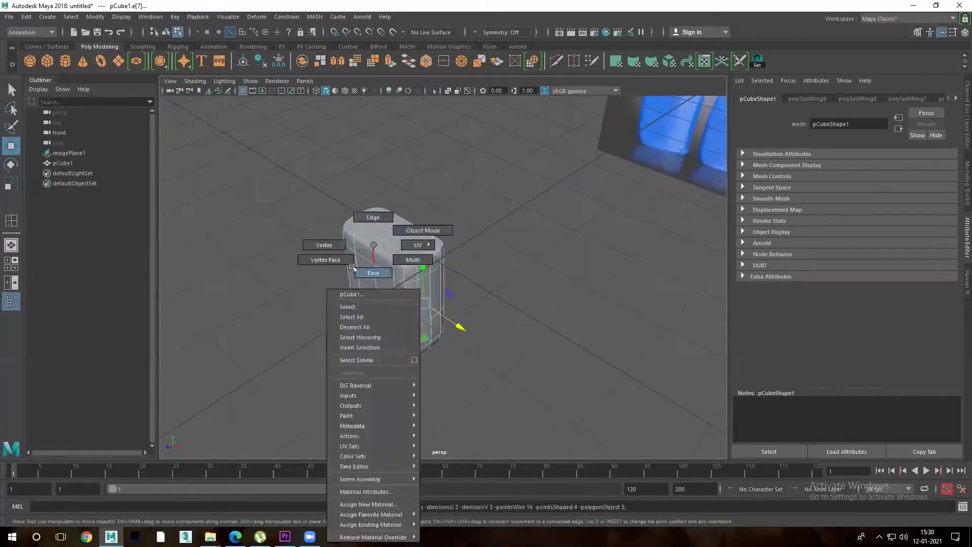
right_click_drag(369, 271, 375, 292)
scroll(557, 304, "up", 4)
Delete the box's top faces and reselect the whole body object
left_click_drag(557, 304, 633, 274, "alt")
left_click_drag(623, 243, 662, 282)
scroll(486, 319, "down", 5)
key("F8")
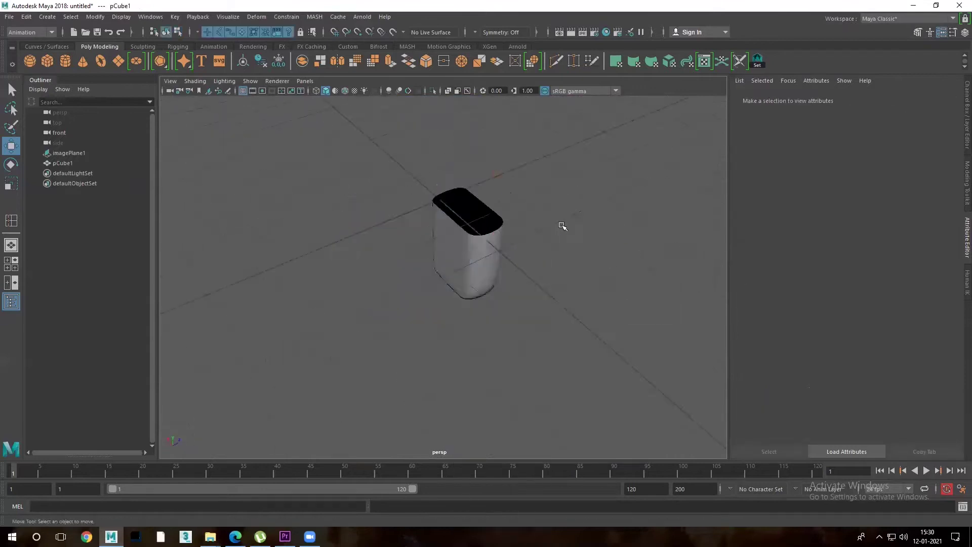
left_click_drag(563, 223, 456, 226, "alt")
left_click(456, 225)
Move the body's left-side vertices to follow the left bottle's outline in the front view
scroll(412, 327, "up", 4)
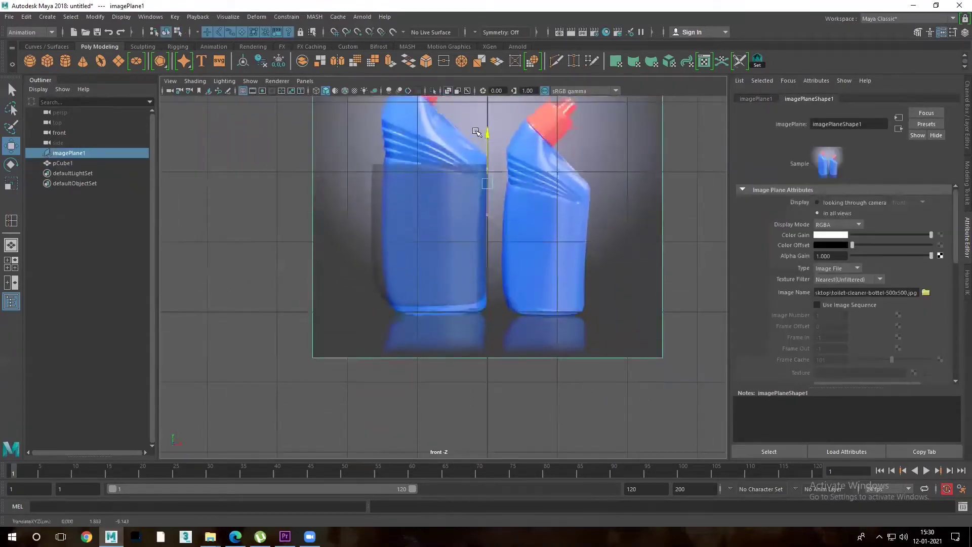
left_click(411, 327)
scroll(412, 326, "up", 2)
key("F8")
key("e")
left_click_drag(269, 223, 385, 458)
key("w")
scroll(429, 330, "down", 5)
scroll(429, 330, "up", 6)
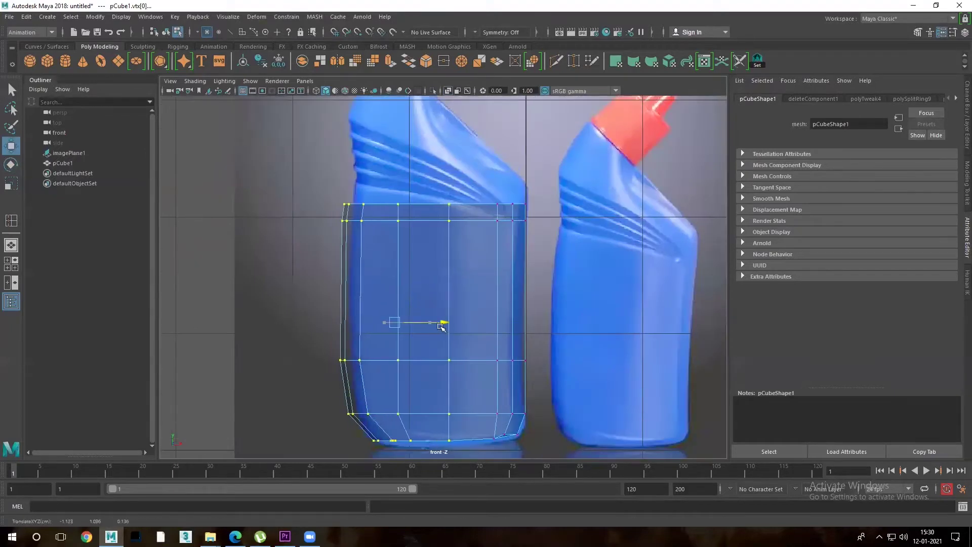
scroll(282, 260, "down", 4)
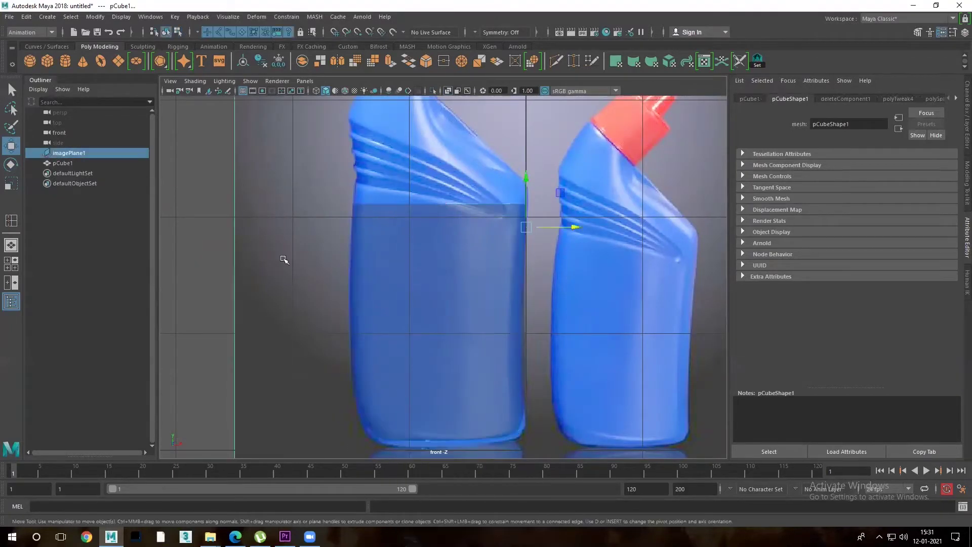
scroll(456, 400, "up", 5)
scroll(456, 400, "down", 6)
Reshape the bottom row of vertices into the bottle's rounded, curved base
key("F8")
scroll(450, 408, "up", 3)
left_click_drag(390, 385, 450, 408)
scroll(450, 400, "up", 1)
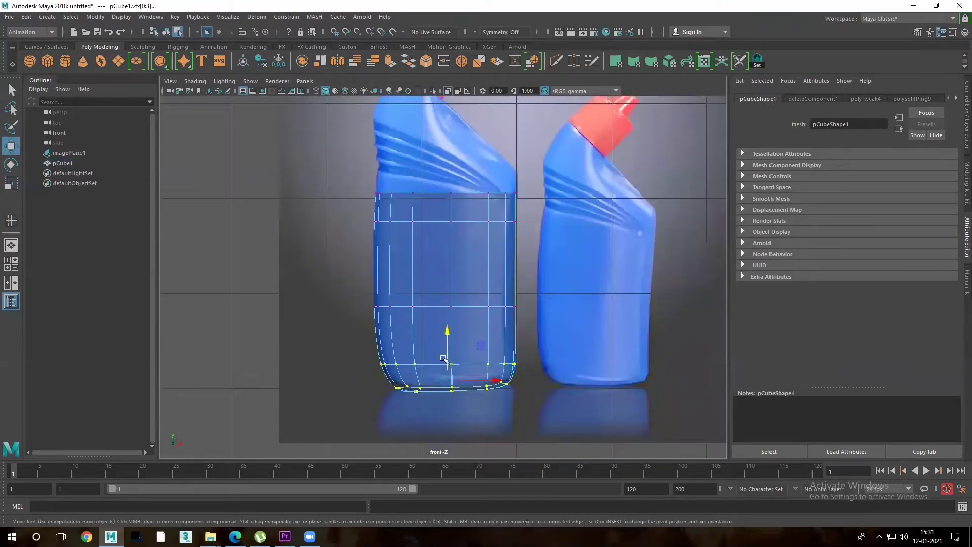
scroll(546, 321, "up", 2)
scroll(426, 320, "up", 2)
left_click(426, 319)
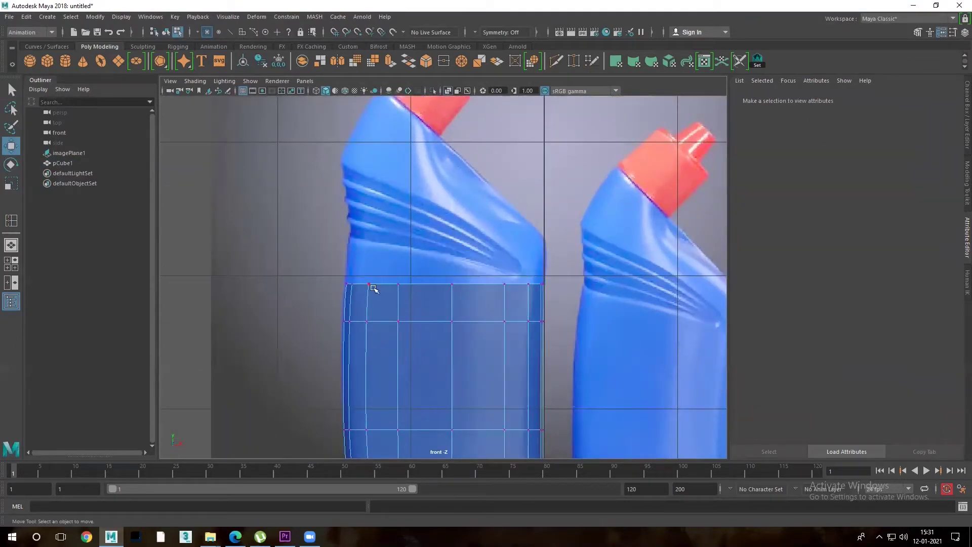
Extrude the body's top edge loop upward into a slanted shoulder
double_click(374, 283)
key("ctrl+e")
left_click_drag(445, 217, 450, 242)
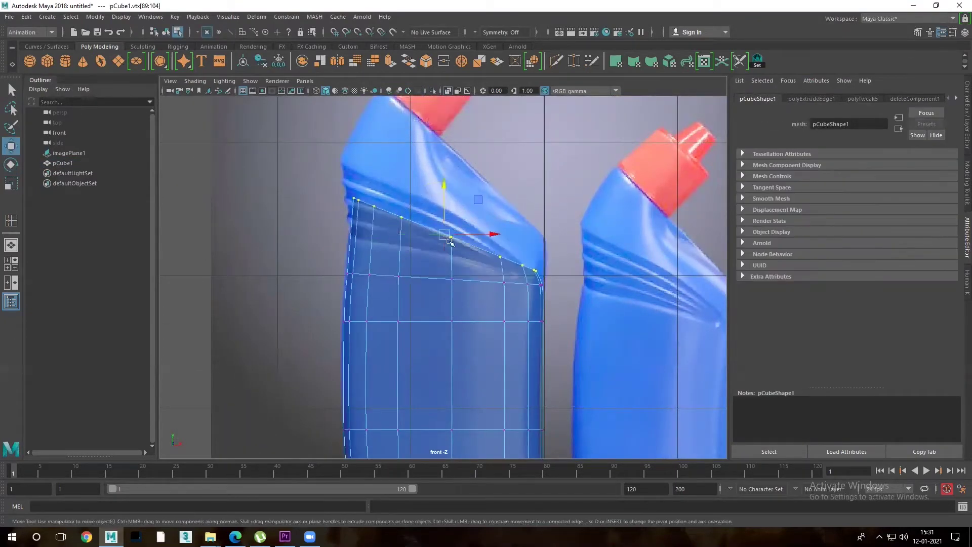
left_click_drag(354, 166, 344, 160)
Adjust the shoulder's corner vertices and raise a row of shoulder vertices
left_click_drag(553, 248, 530, 234)
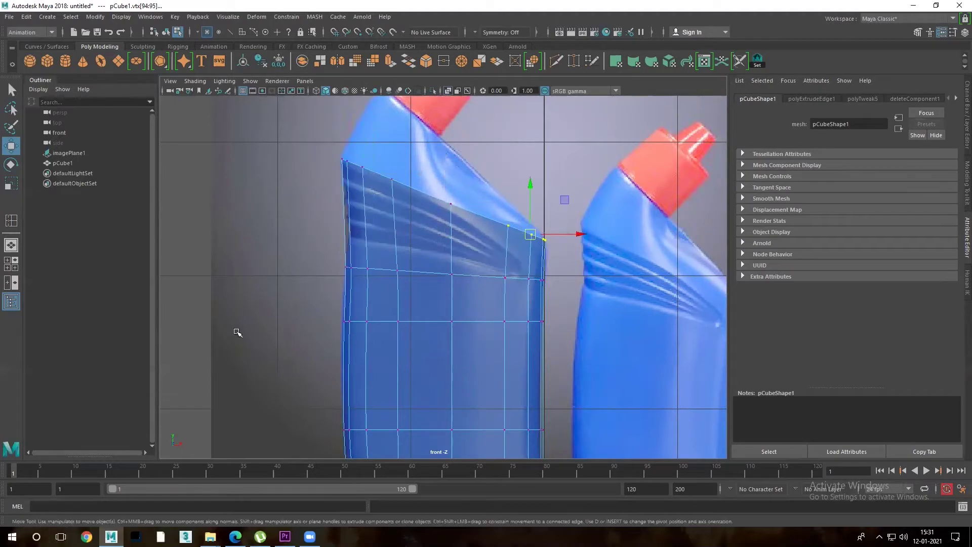
left_click_drag(445, 256, 444, 213)
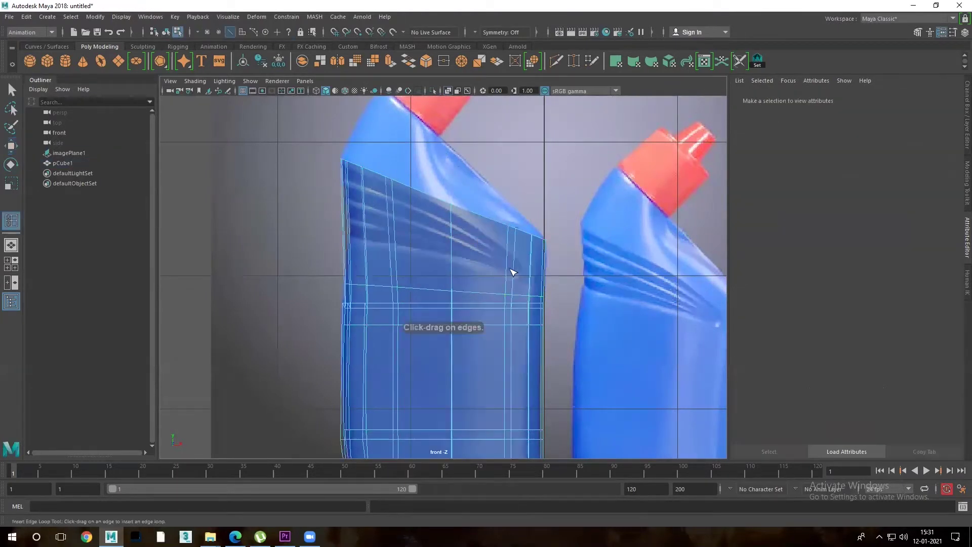
key("F9")
left_click_drag(304, 225, 471, 261)
middle_click_drag(314, 238, 313, 197)
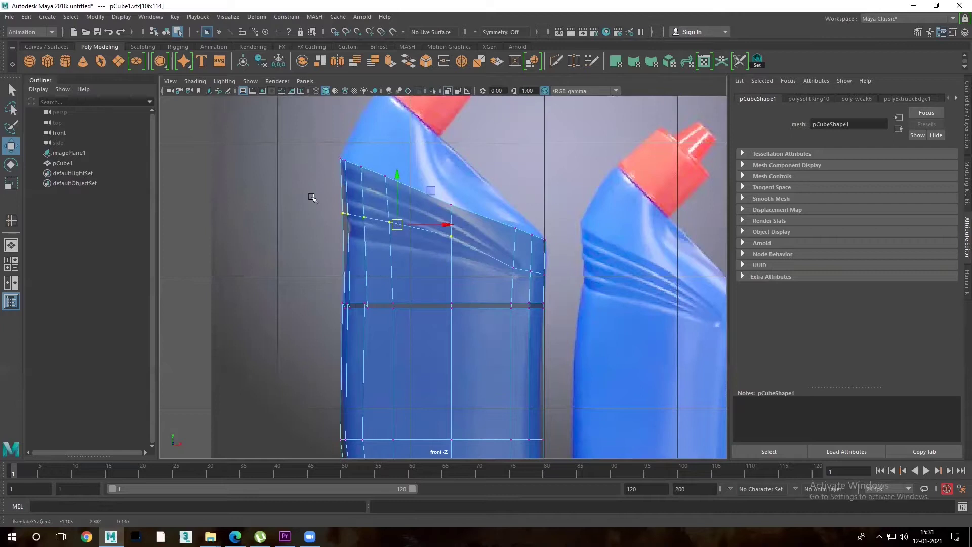
Align the shoulder and right-edge vertices with the bottle's sloped outline
scroll(353, 206, "up", 2)
left_click_drag(230, 258, 391, 172)
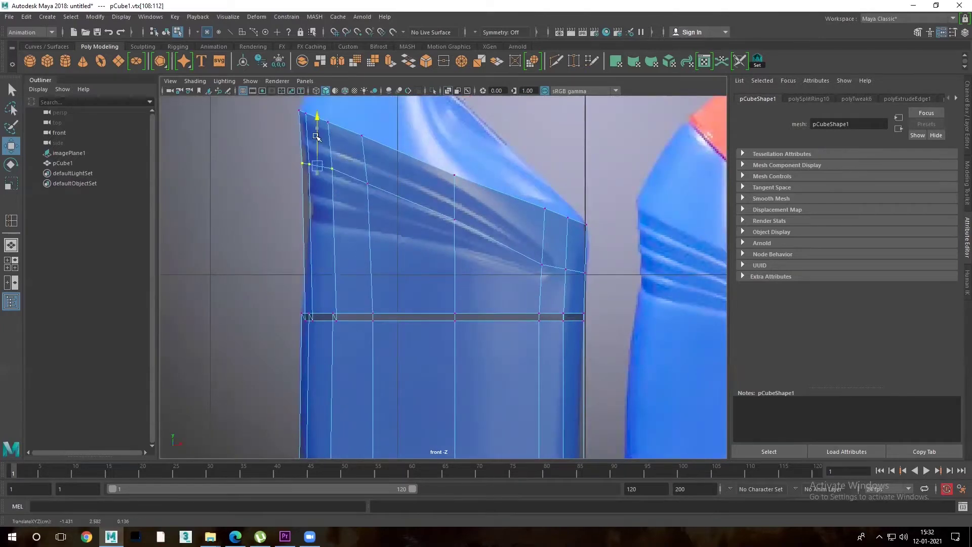
scroll(405, 223, "down", 1)
left_click_drag(588, 225, 567, 291)
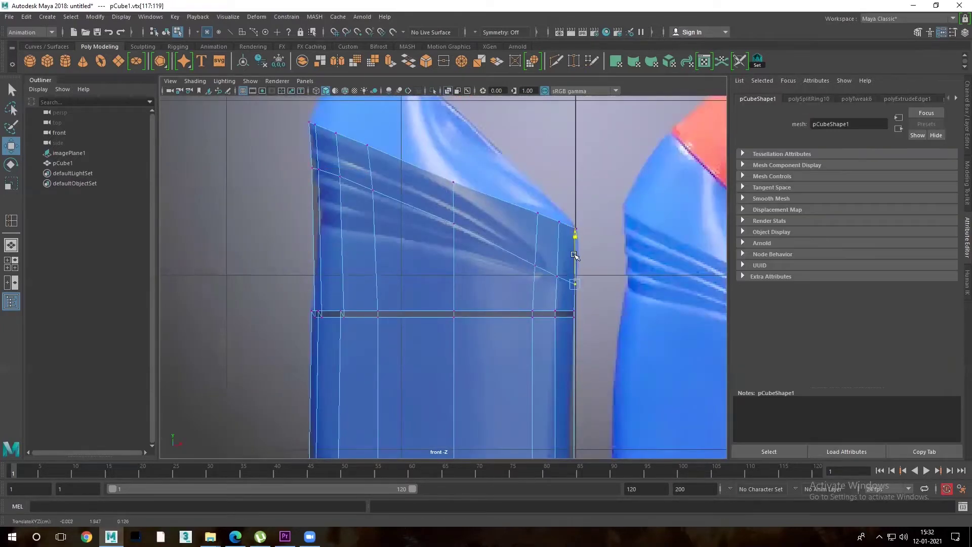
scroll(575, 256, "down", 2)
Extrude the top shoulder edge again toward the red cap
key("F10")
left_click(441, 178)
key("ctrl+e")
left_click_drag(442, 181, 444, 177)
scroll(541, 211, "up", 1)
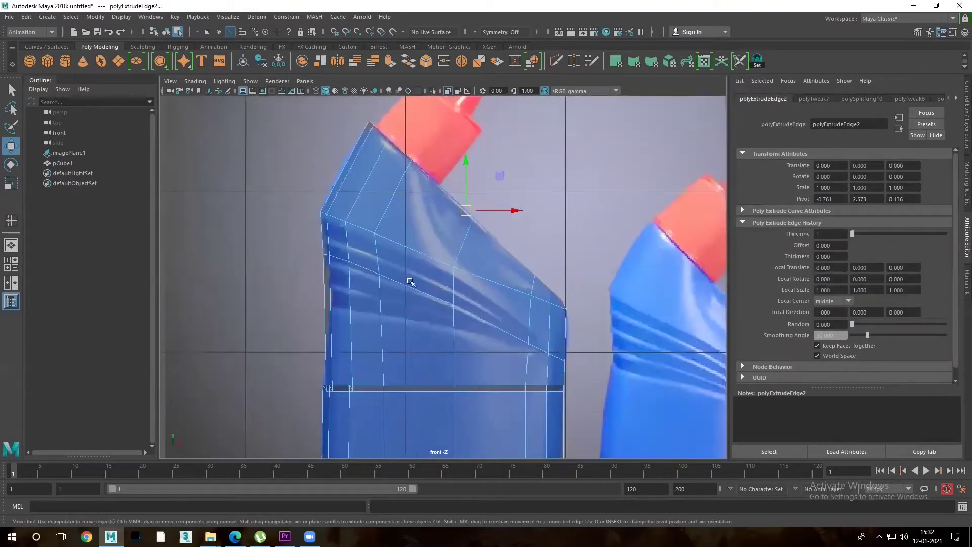
left_click(350, 246)
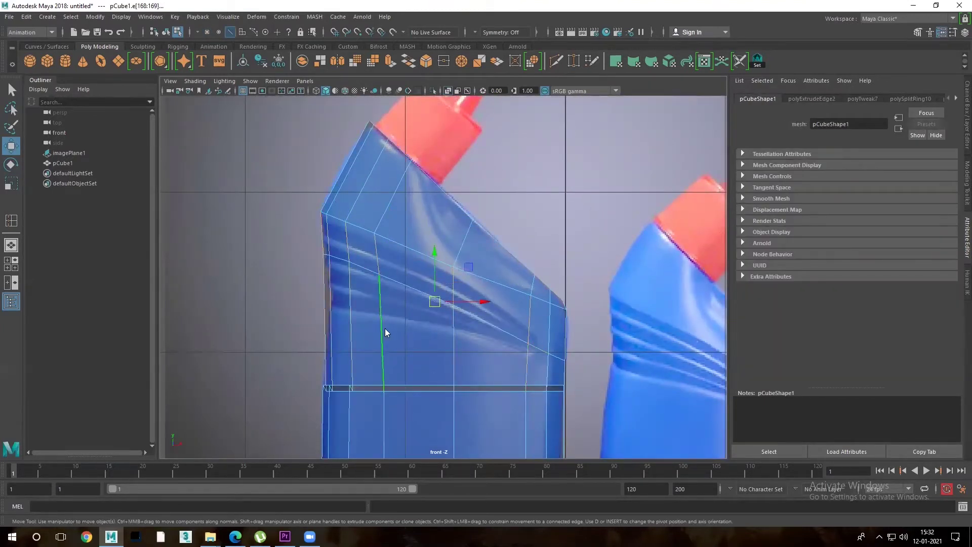
right_click_drag(369, 326, 289, 383)
scroll(365, 250, "up", 3)
Select and scale a horizontal row of body vertices
left_click_drag(299, 306, 658, 327)
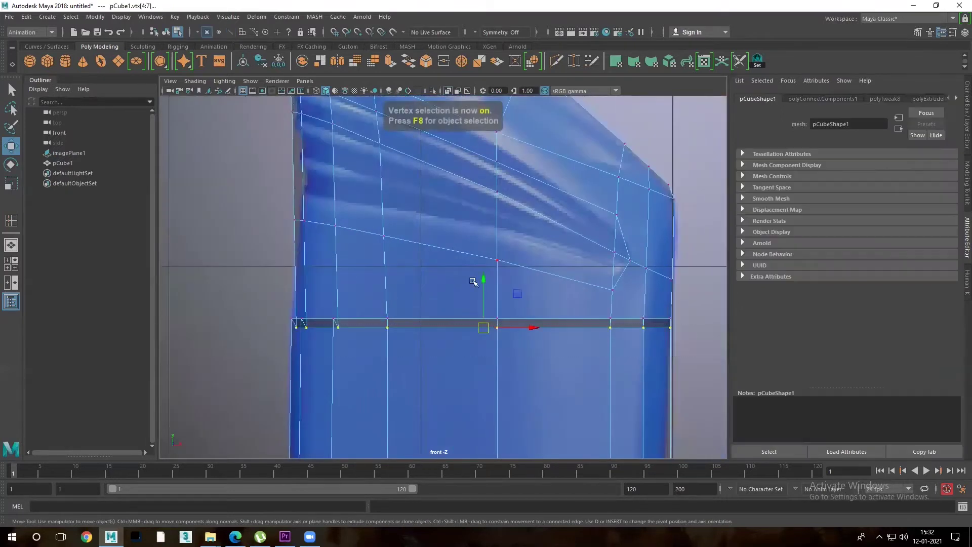
key("r")
key("F8")
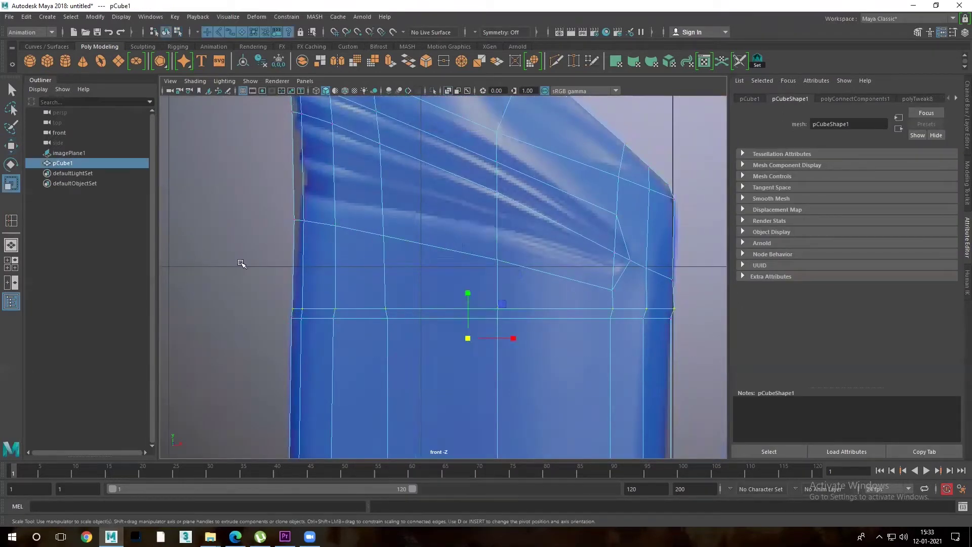
scroll(419, 337, "down", 3)
key("F8")
Move the shoulder corner and row vertices to match the reference photo's outline
left_click_drag(256, 169, 299, 290)
middle_click_drag(298, 290, 296, 214, "alt")
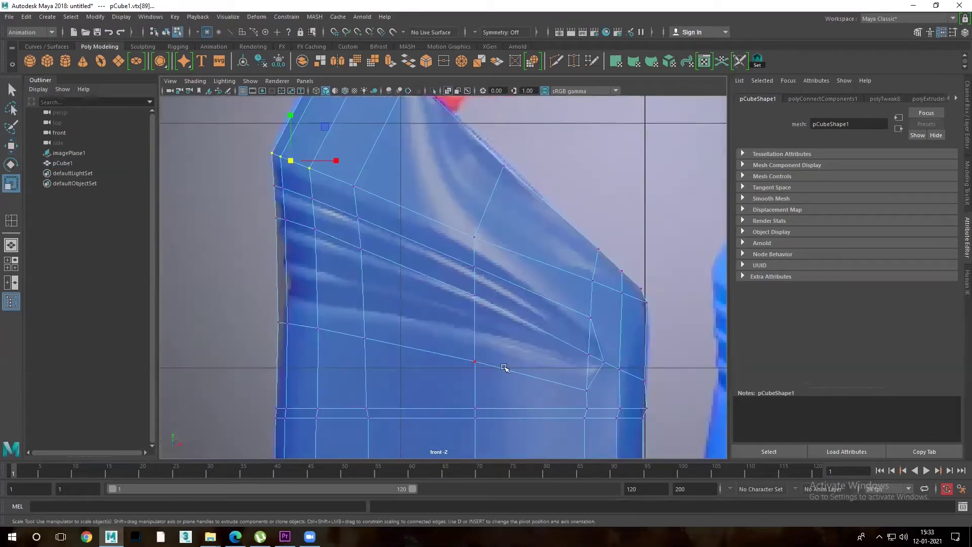
key("w")
left_click_drag(598, 390, 448, 352)
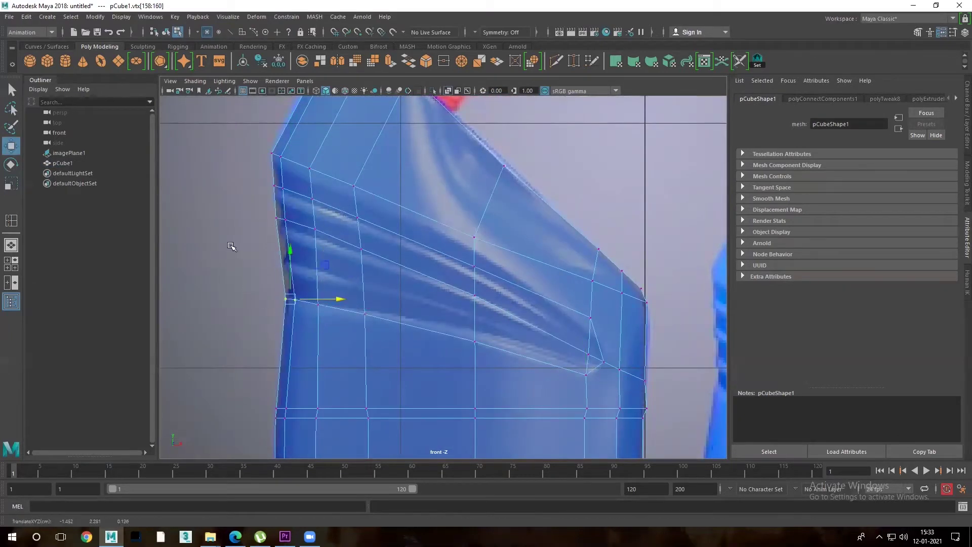
middle_click_drag(232, 247, 274, 218, "alt")
left_click_drag(263, 256, 324, 288)
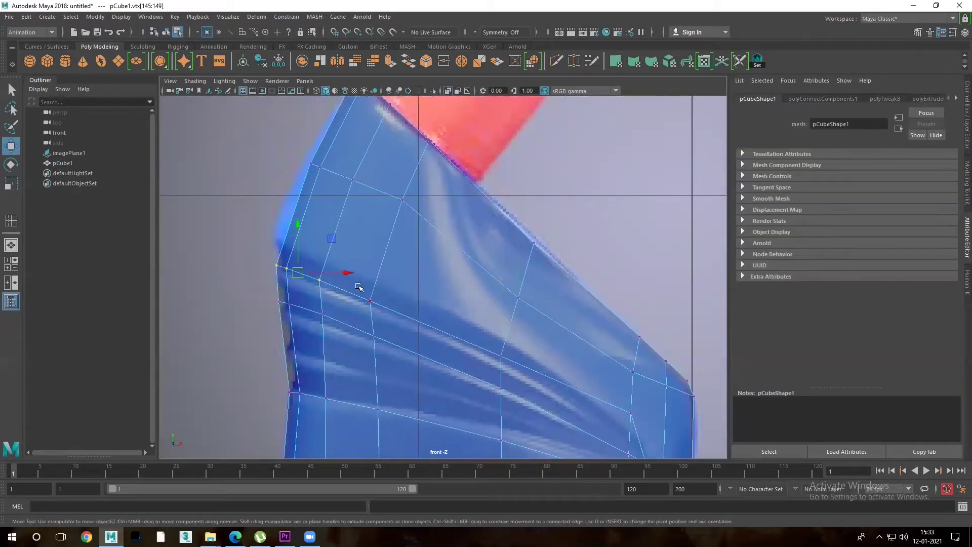
left_click_drag(501, 355, 508, 345)
Refine more vertices along the bottle outline in the front view
left_click(319, 280)
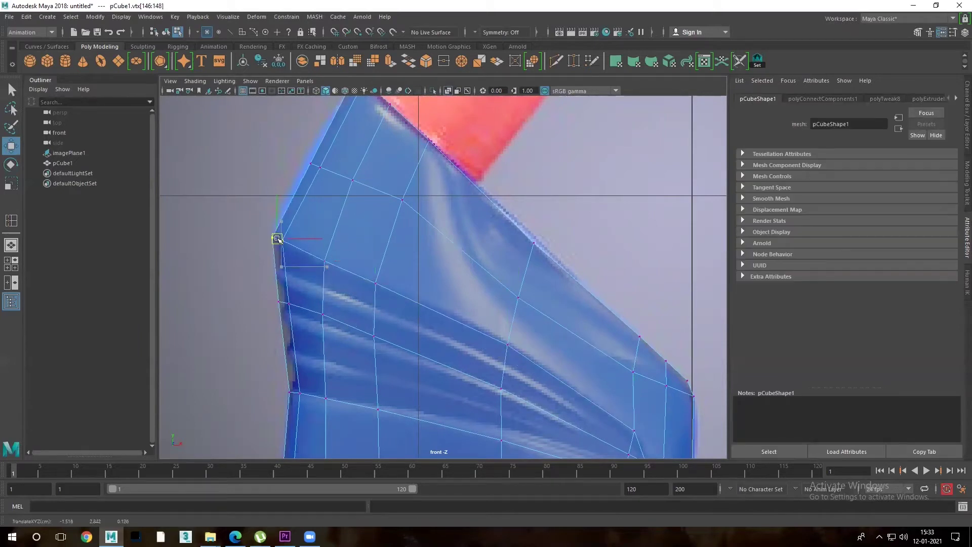
scroll(274, 232, "down", 3)
left_click(322, 169)
scroll(355, 228, "down", 3)
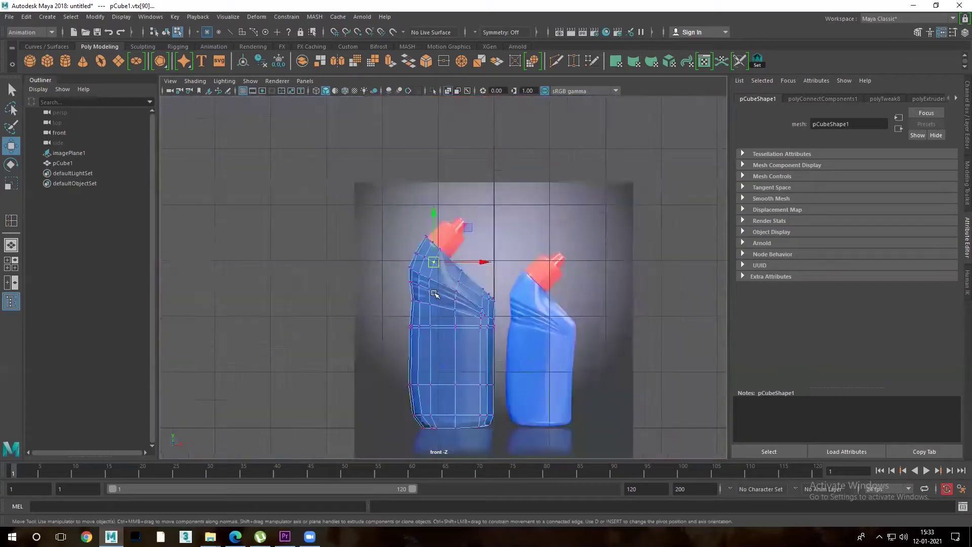
scroll(522, 327, "up", 5)
scroll(522, 327, "up", 2)
scroll(590, 342, "up", 1)
Connect the shoulder edges with Connect Components to add an edge across the slope
key("F10")
left_click(437, 278)
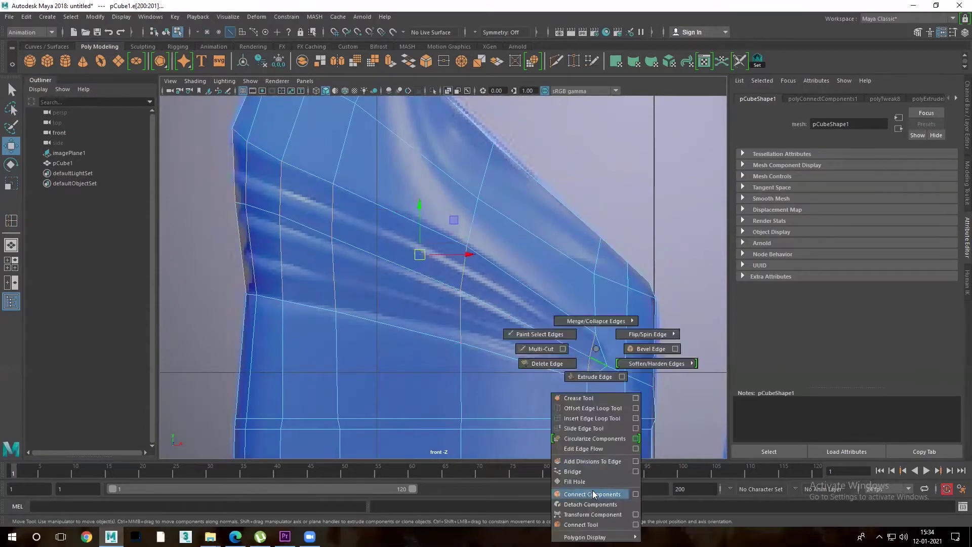
right_click_drag(597, 363, 582, 495, "shift")
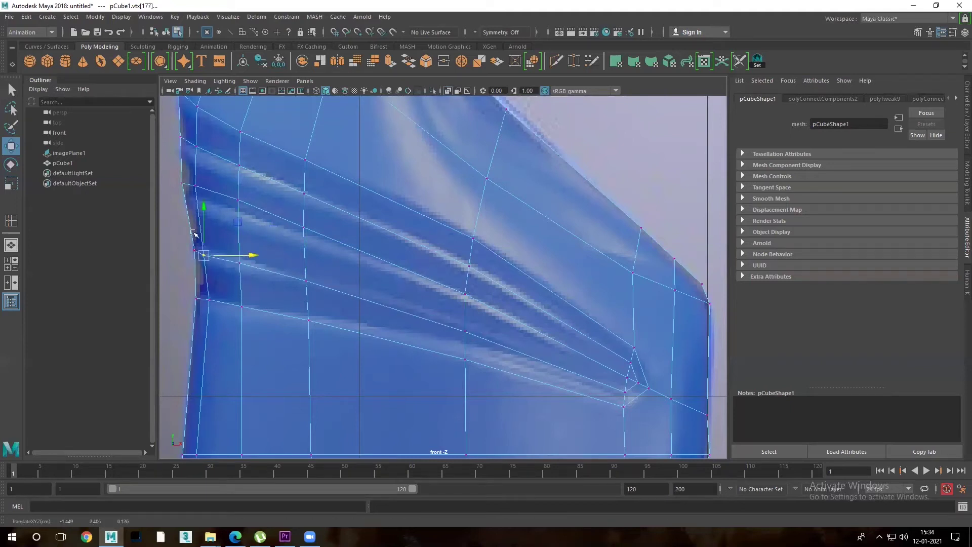
scroll(194, 185, "down", 5)
key("space")
key("space")
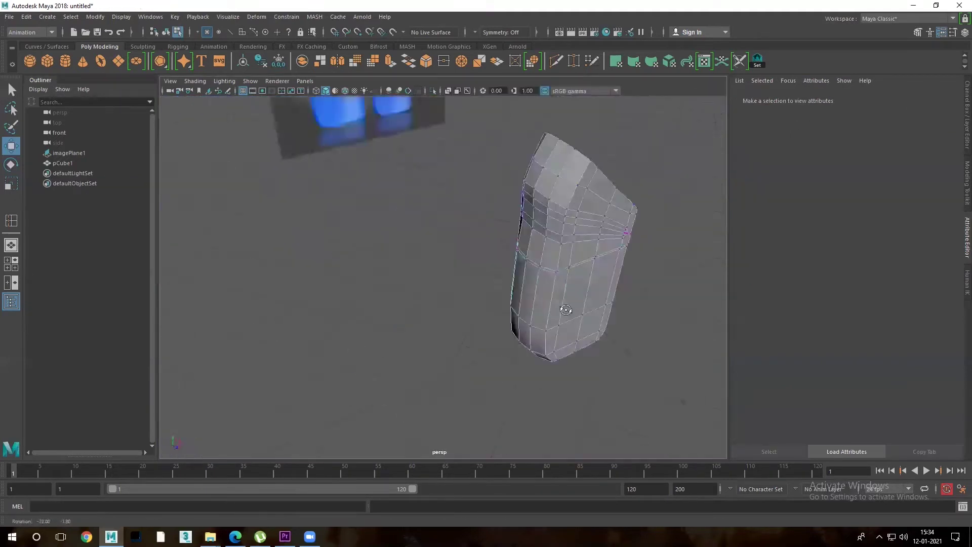
Select an edge loop around the bottle's shoulder in the enlarged perspective view
key("F8")
scroll(486, 270, "down", 3)
mouse_move(441, 324)
left_mouse_down("alt")
mouse_move(467, 341)
mouse_move(598, 299)
mouse_move(493, 334)
left_mouse_up("alt")
right_click_drag(471, 238, 478, 203)
double_click(456, 228)
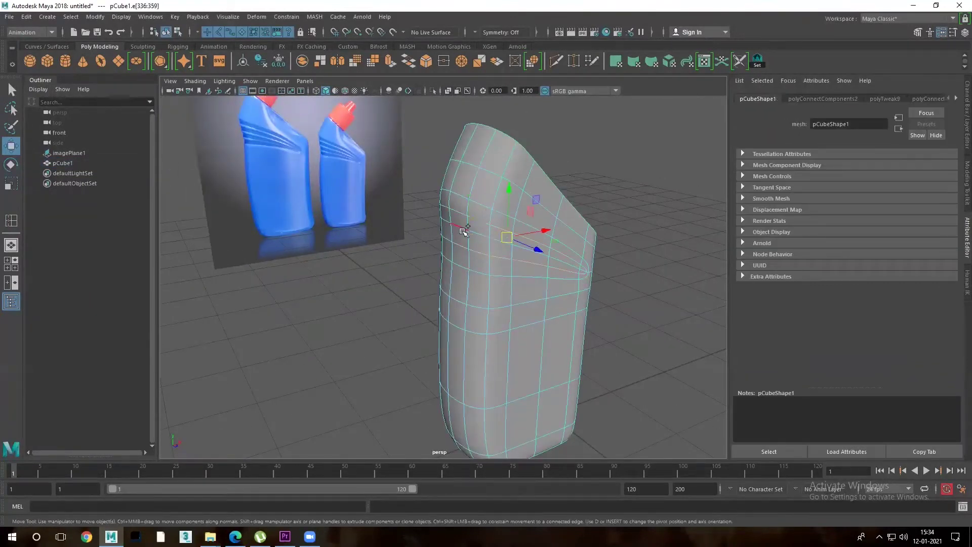
Bevel a selected edge on the shoulder
scroll(505, 185, "up", 3)
left_click_drag(505, 185, 365, 134, "alt")
scroll(413, 218, "up", 5)
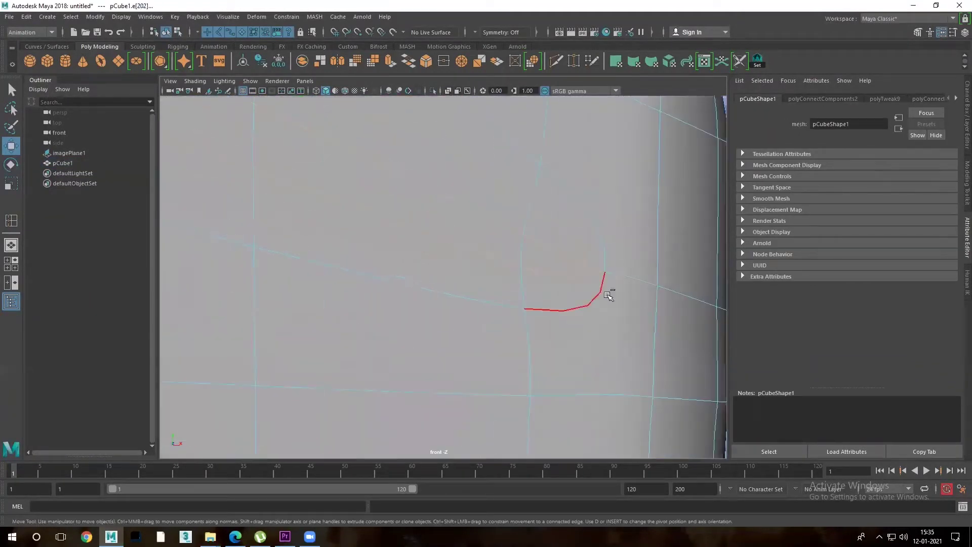
left_click(608, 294)
scroll(466, 244, "down", 10)
scroll(466, 243, "up", 5)
key("ctrl+b")
scroll(557, 239, "up", 2)
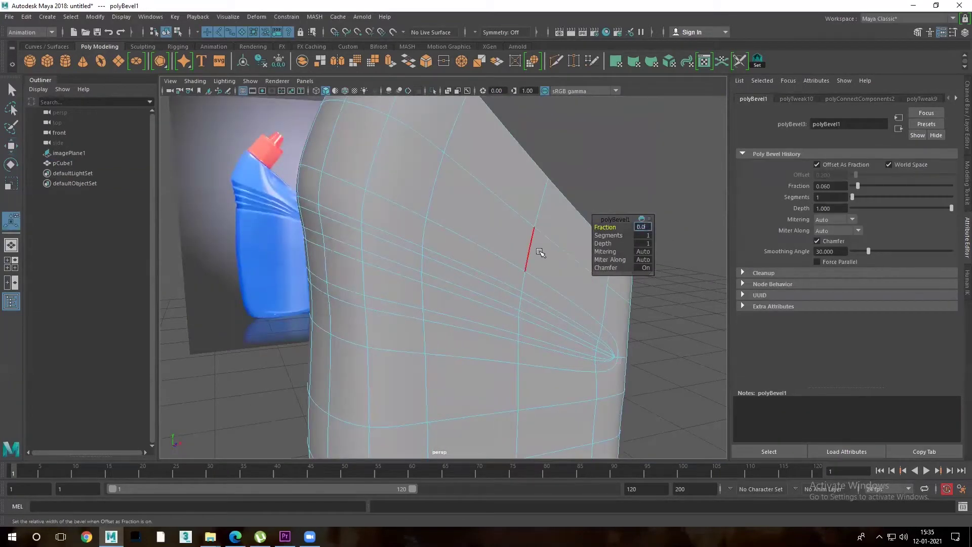
scroll(467, 282, "down", 2)
Trial-extrude a bevelled strip face, preview it smoothed, then undo the extrusion
left_click(603, 352)
scroll(390, 214, "up", 3)
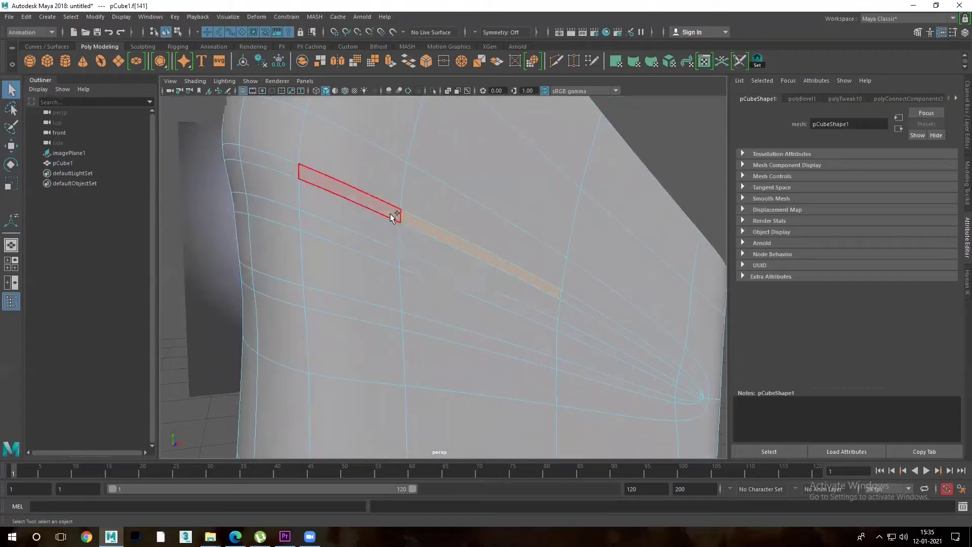
key("space")
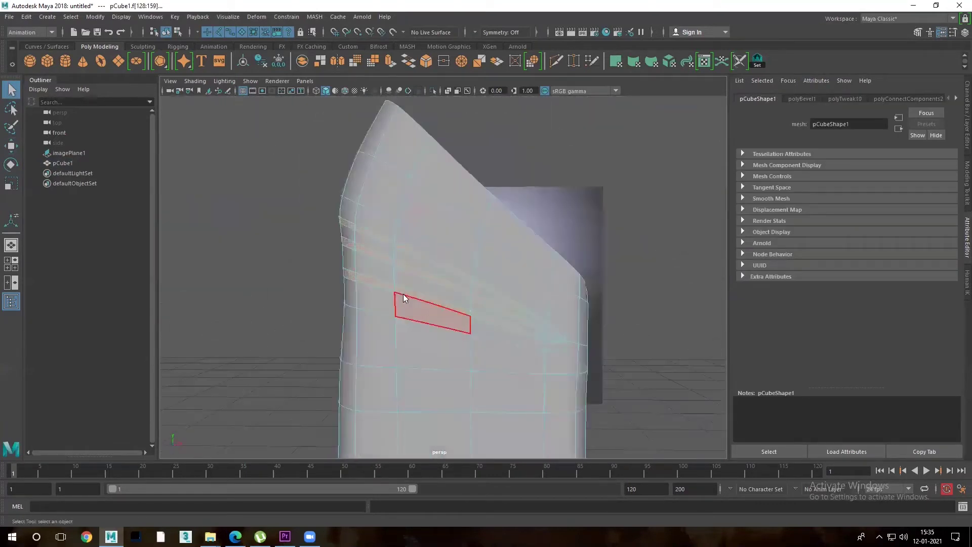
key("space")
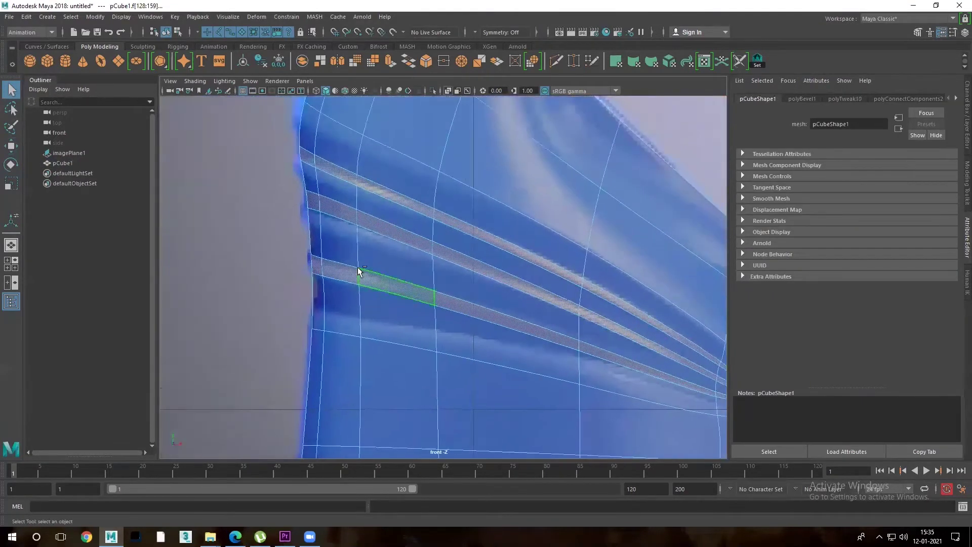
key("ctrl+e")
scroll(432, 276, "down", 3)
key("3")
key("f")
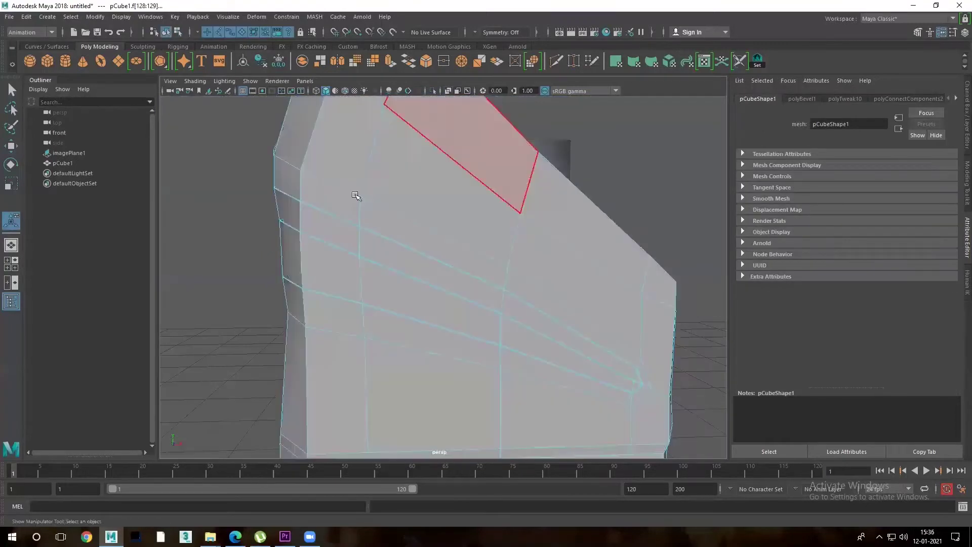
key("ctrl+z")
key("ctrl+z")
key("ctrl+z")
key("ctrl+z")
key("ctrl+z")
Bevel the shoulder edges into strips and select a strip's face loop
key("ctrl+b")
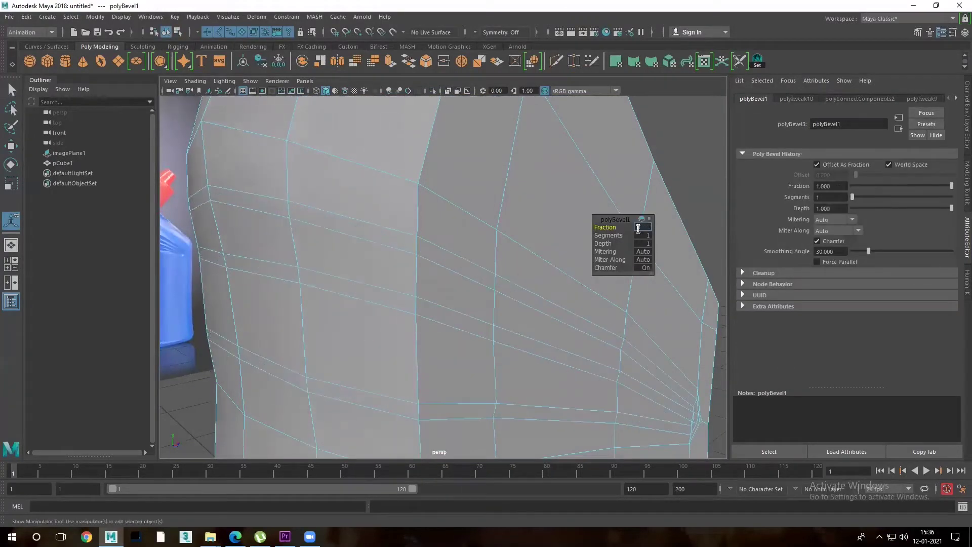
key("q")
double_click(285, 251)
left_click_drag(269, 204, 383, 280, "alt")
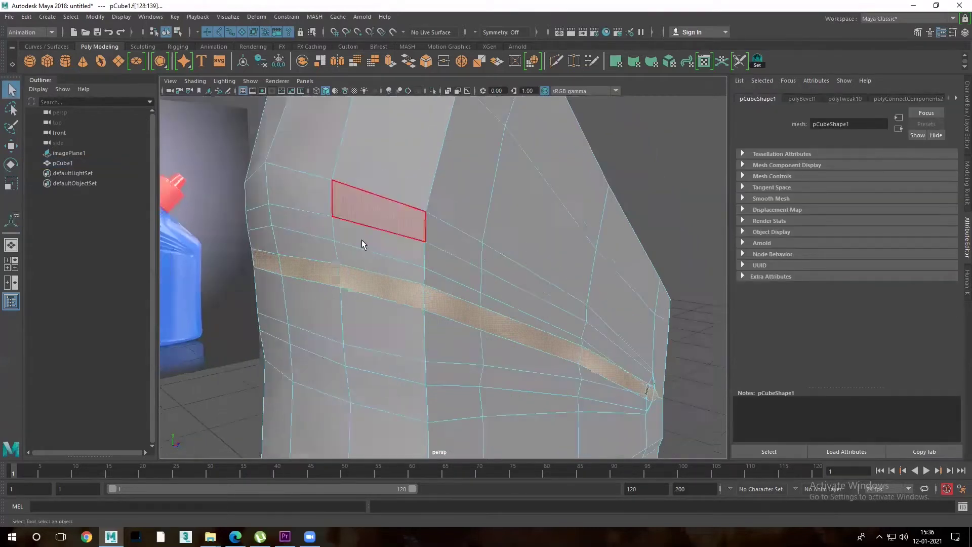
In the front wireframe view, move vertices to tidy the groove tips
key("space")
scroll(517, 325, "up", 10)
key("F9")
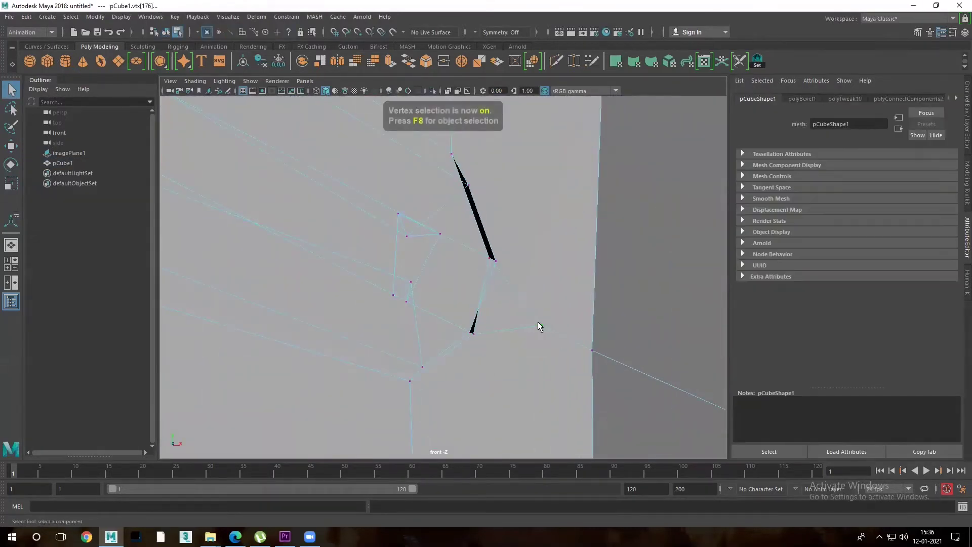
key("4")
scroll(384, 197, "up", 2)
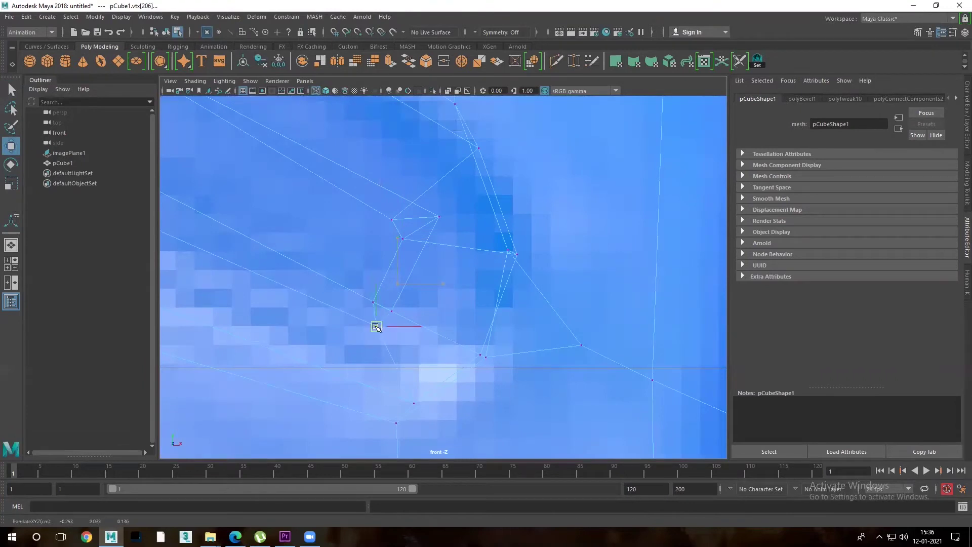
left_click(392, 311)
left_click_drag(391, 310, 343, 283)
scroll(442, 278, "up", 1)
left_click_drag(516, 254, 560, 253)
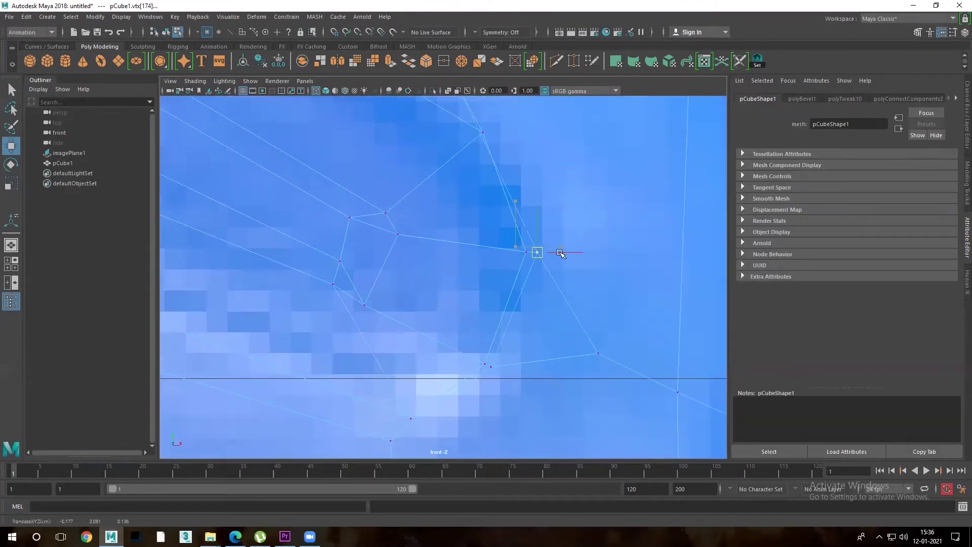
scroll(561, 253, "down", 3)
Adjust the vertex pairs along the left ridges near the groove tips
left_click(428, 203)
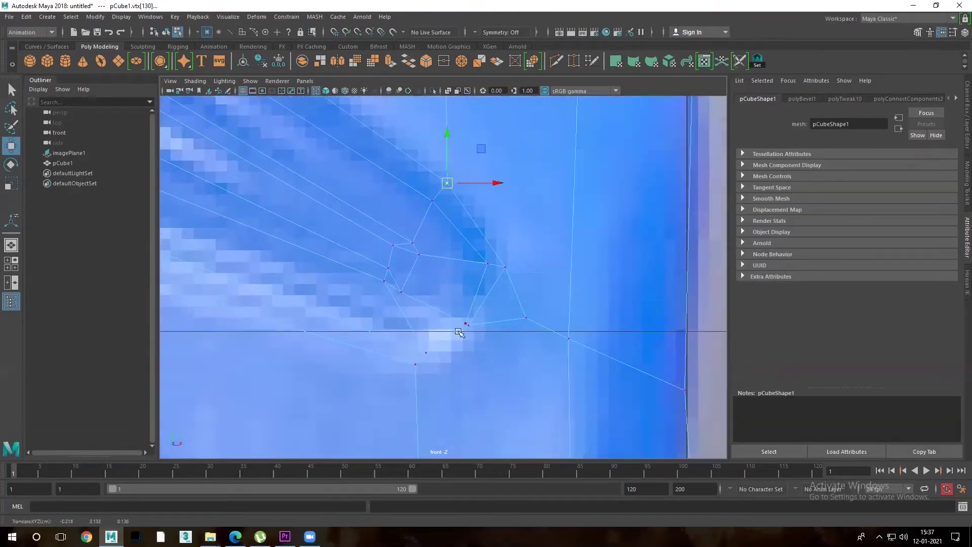
scroll(459, 332, "down", 4)
scroll(462, 267, "up", 2)
left_click_drag(334, 189, 369, 220)
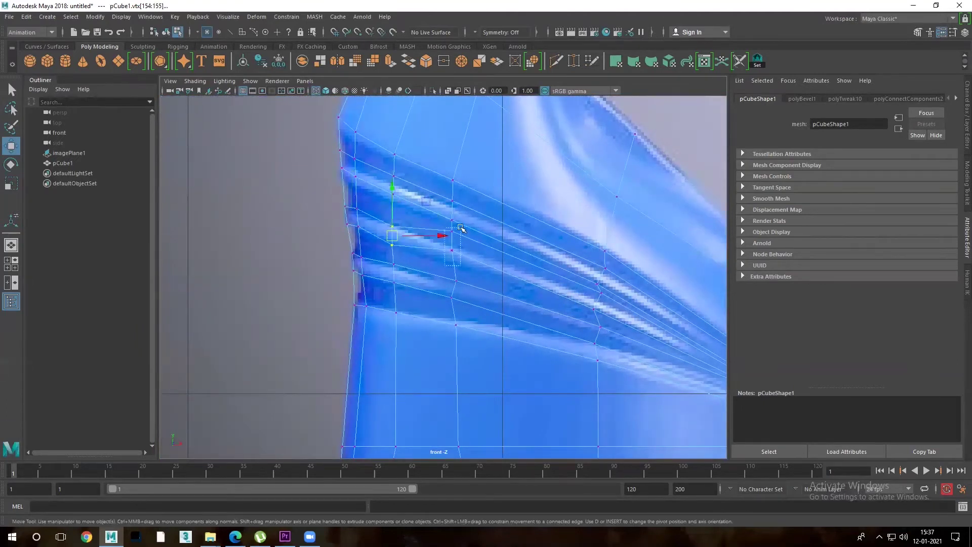
left_click_drag(461, 229, 461, 230)
scroll(560, 288, "up", 2)
left_click_drag(208, 176, 224, 234)
scroll(234, 193, "down", 4)
scroll(478, 249, "up", 3)
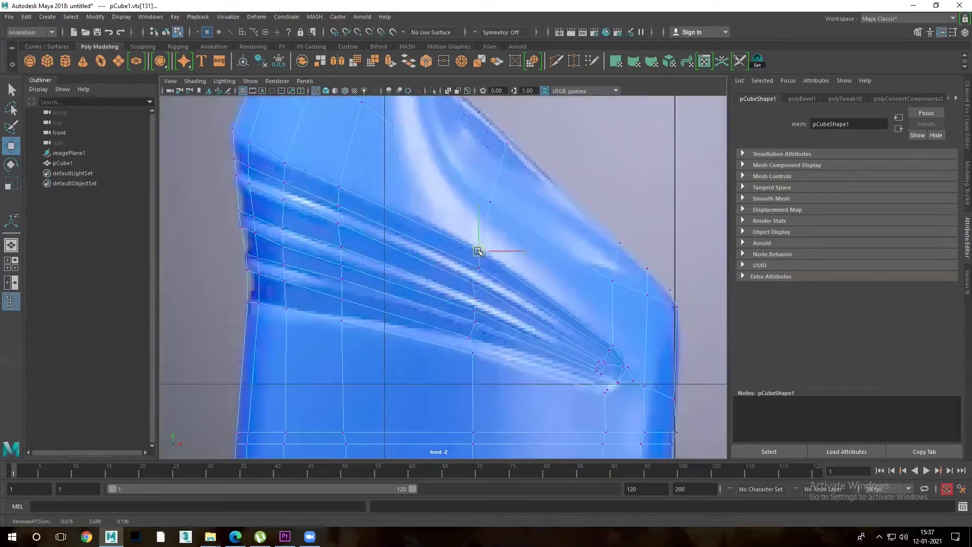
left_click(478, 250)
scroll(556, 299, "up", 3)
scroll(667, 322, "down", 4)
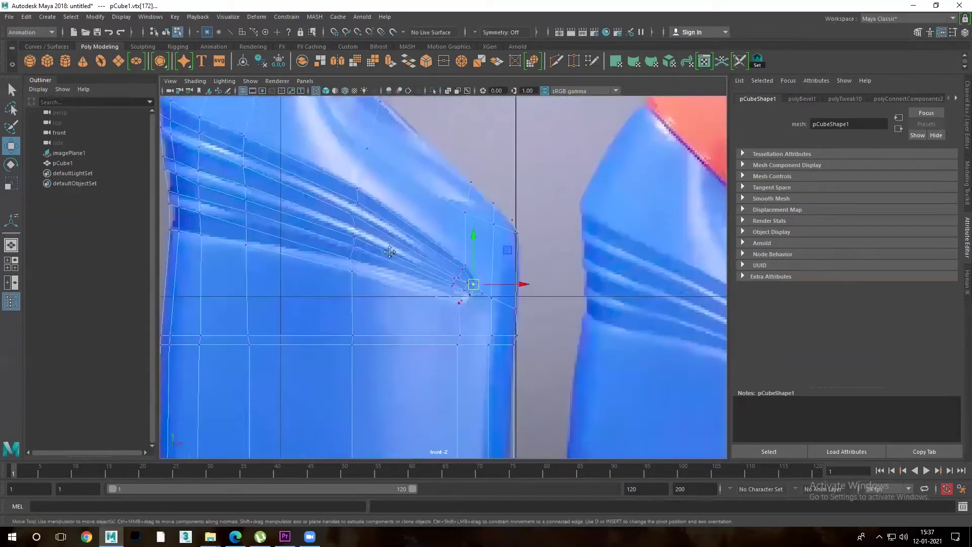
scroll(462, 289, "up", 2)
Select the face loops along the three diagonal groove strips
key("F11")
double_click(390, 228)
scroll(615, 336, "up", 4)
scroll(615, 337, "down", 3)
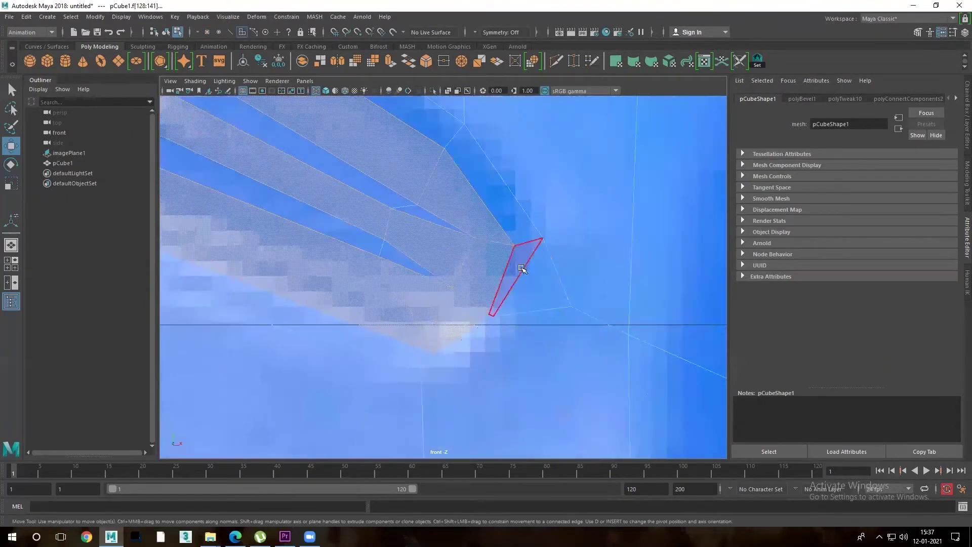
left_click_drag(521, 261, 436, 254, "alt")
scroll(482, 336, "up", 3)
Extrude the groove faces inward with thickness -0.09
scroll(482, 335, "down", 4)
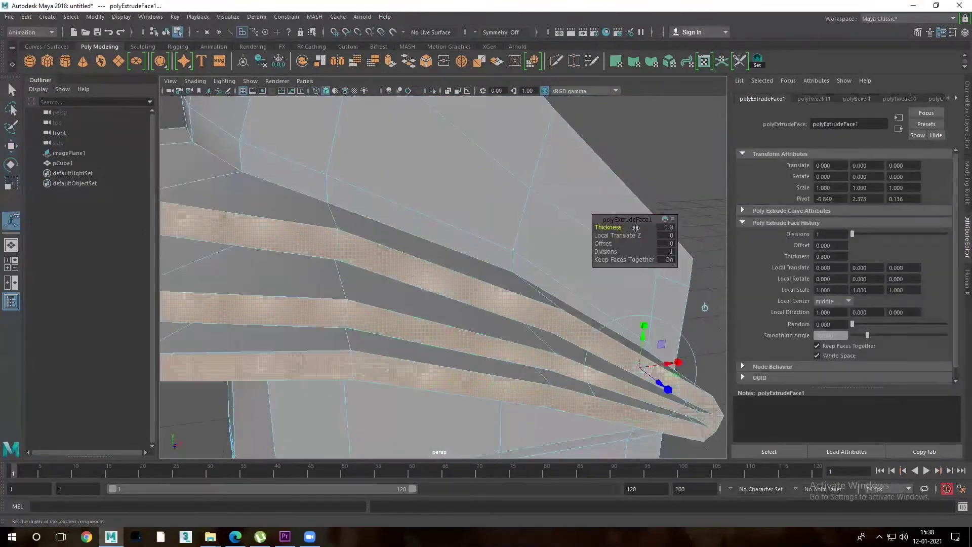
right_click_drag(564, 162, 537, 142)
left_click_drag(456, 253, 356, 244, "alt")
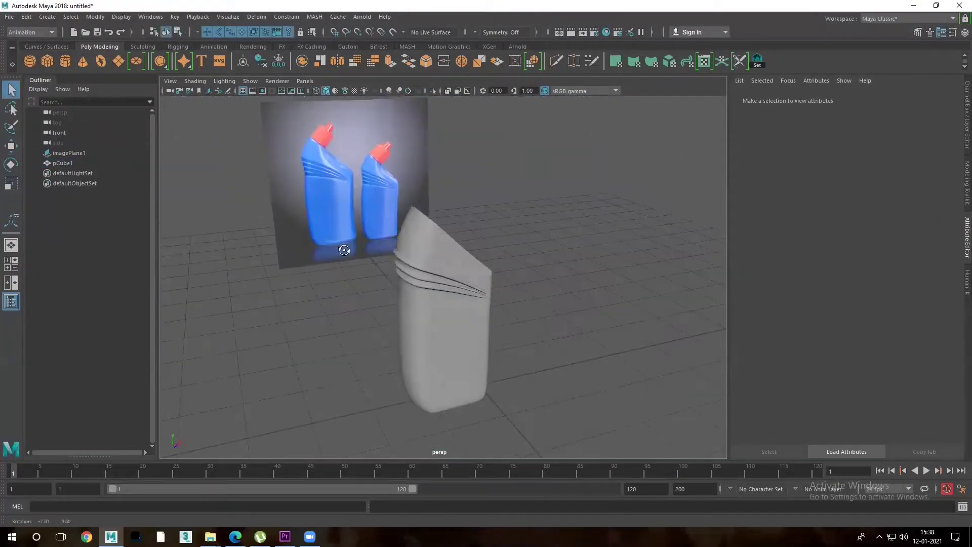
scroll(394, 269, "up", 3)
key("ctrl+e")
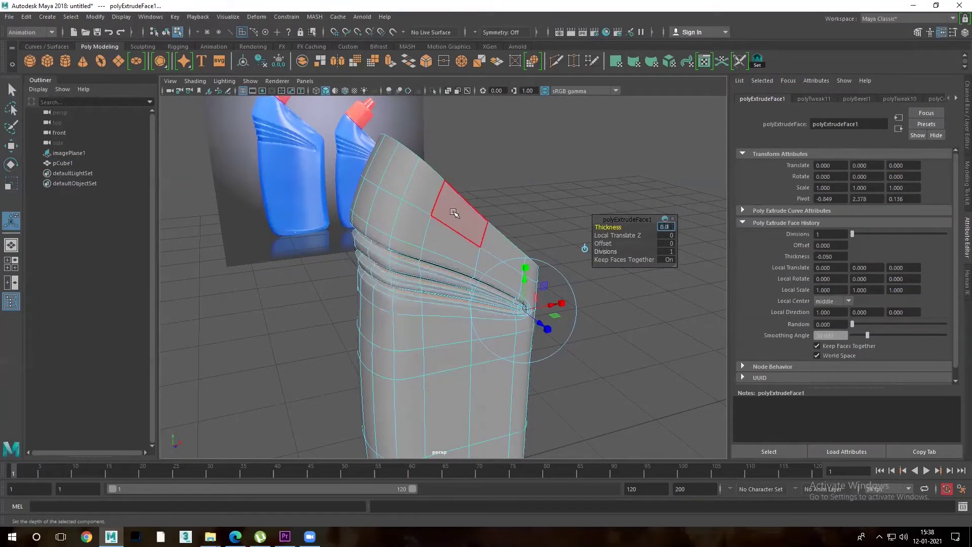
key("F8")
Inspect the bottle up close with the smoothed preview toggled, then select a vertex
scroll(462, 212, "down", 3)
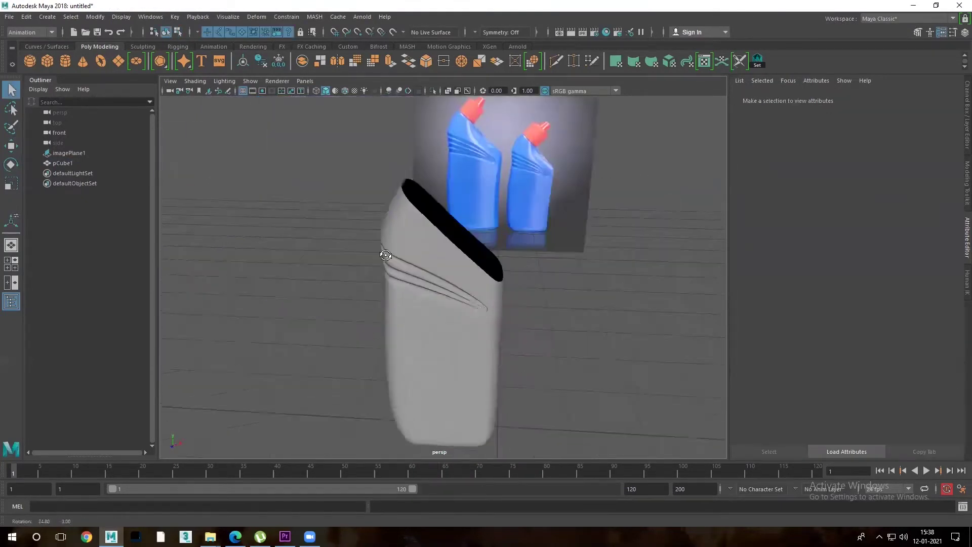
left_click_drag(462, 213, 437, 269, "alt")
left_click(581, 286)
left_click_drag(581, 287, 336, 300, "alt")
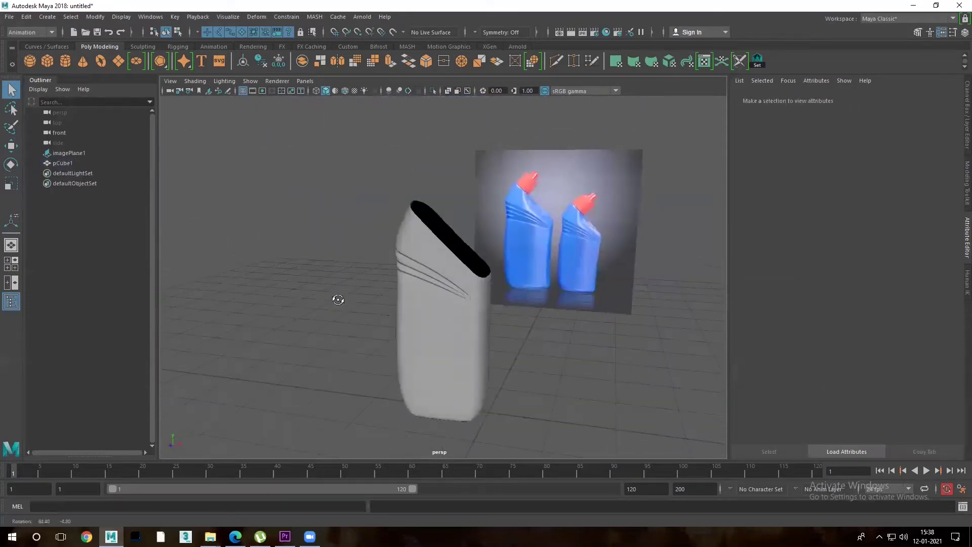
scroll(436, 288, "up", 6)
key("1")
left_click(447, 296)
Pick the groove-end vertices, checking them in wireframe
left_click(519, 211)
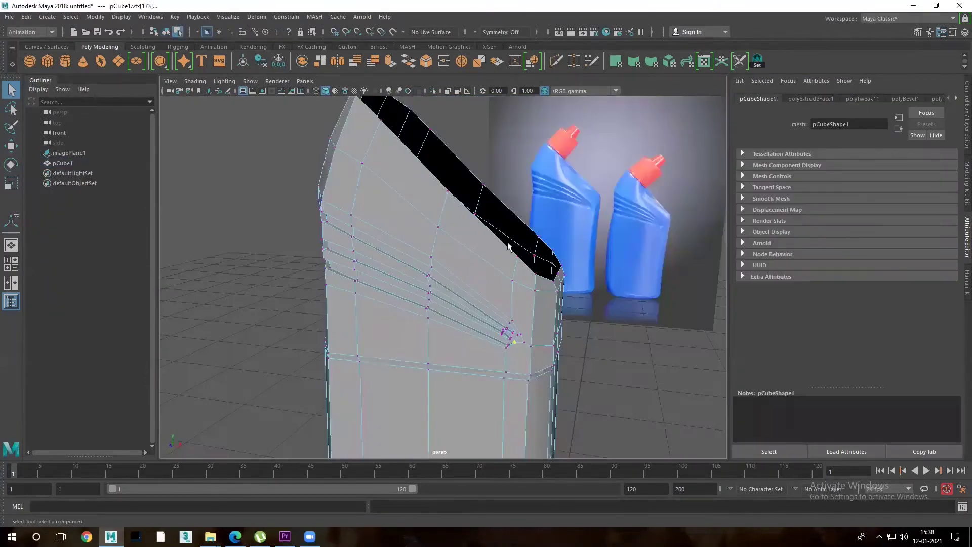
scroll(509, 297, "up", 5)
mouse_move(522, 206)
left_mouse_down("alt")
mouse_move(506, 289)
mouse_move(430, 291)
left_mouse_up("alt")
scroll(480, 216, "up", 3)
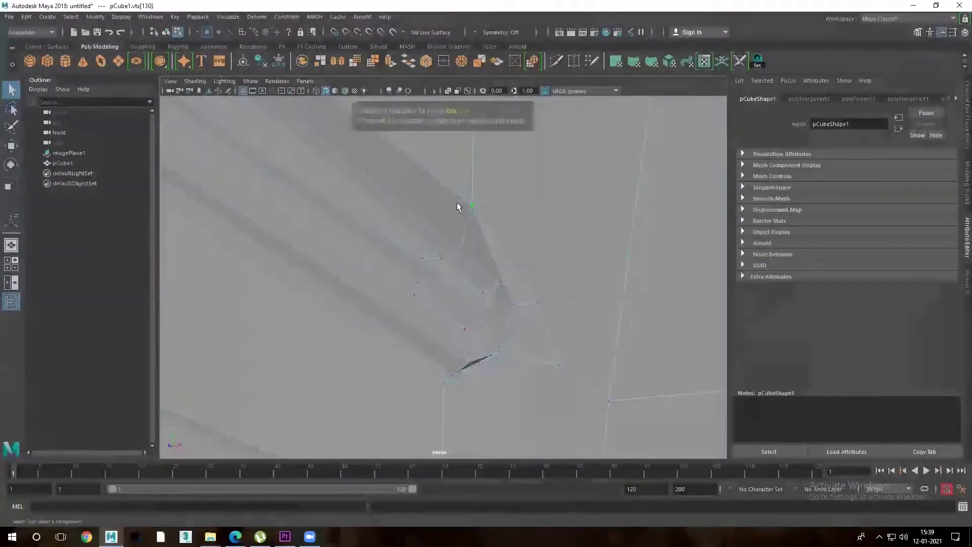
scroll(450, 326, "down", 5)
mouse_move(451, 327)
left_mouse_down("alt")
mouse_move(474, 321)
mouse_move(471, 278)
left_mouse_up("alt")
key("4")
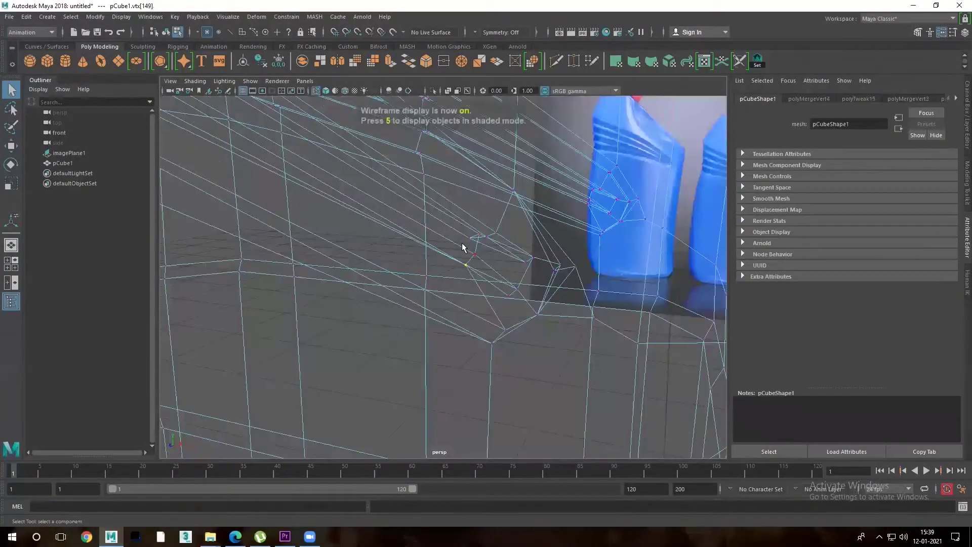
key("5")
Delete the bottle's inner side face, leaving an open half, and return to Object Mode
key("F8")
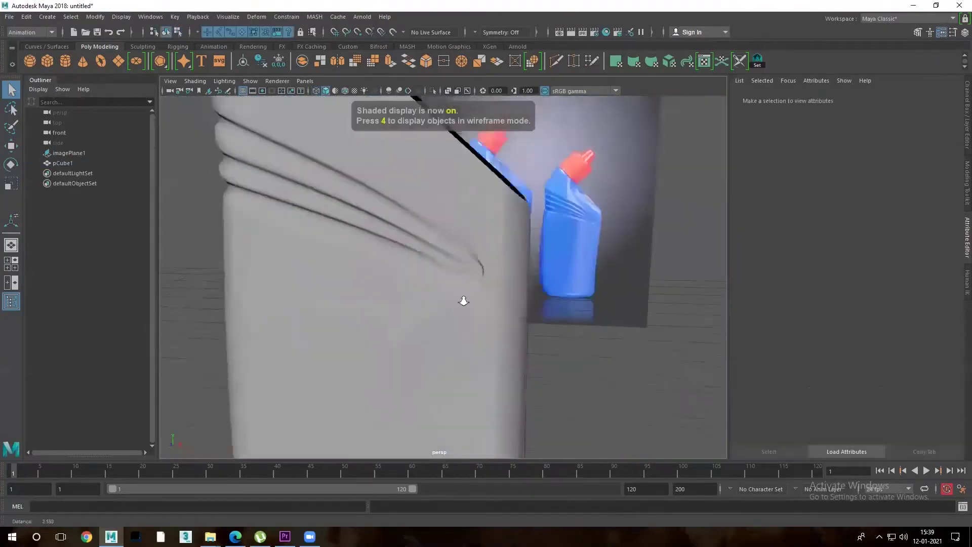
key("1")
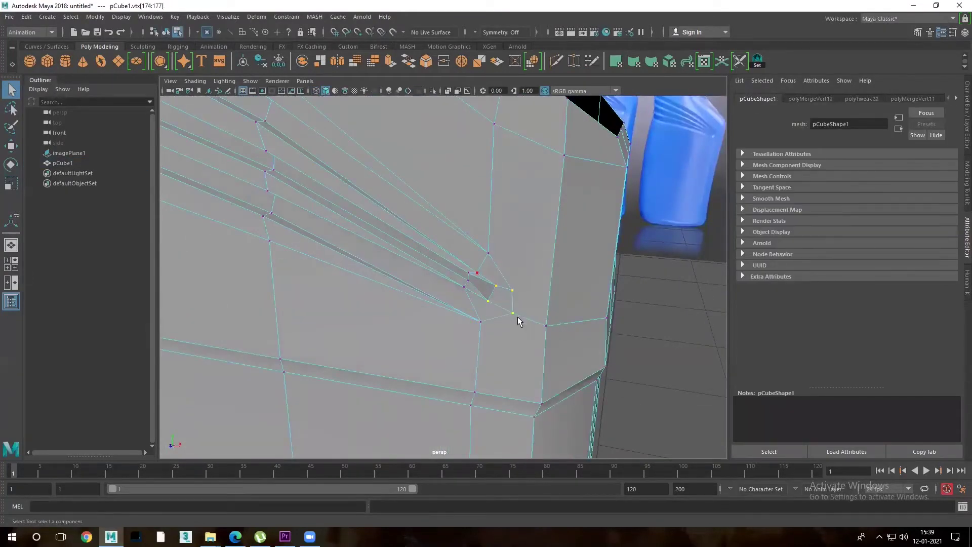
key("F8")
scroll(616, 293, "down", 5)
mouse_move(537, 332)
left_mouse_down("alt")
mouse_move(385, 304)
mouse_move(438, 282)
mouse_move(478, 226)
mouse_move(292, 202)
left_mouse_up("alt")
key("F11")
left_click(440, 256)
key("ctrl+e")
key("Delete")
key("F8")
Mirror the half bottle with Duplicate Special at Scale X -1
key("w")
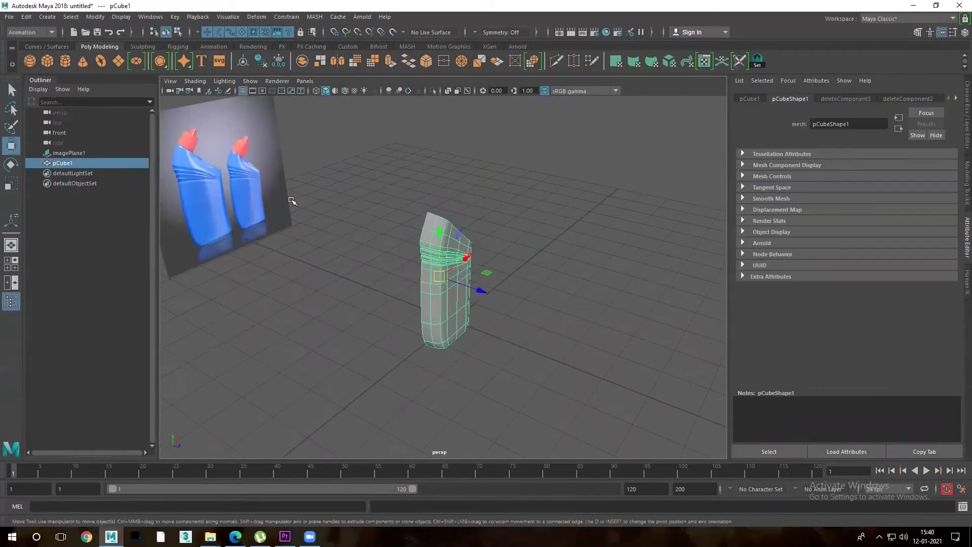
left_click_drag(369, 303, 414, 304, "alt")
left_click(26, 17)
left_click(152, 177)
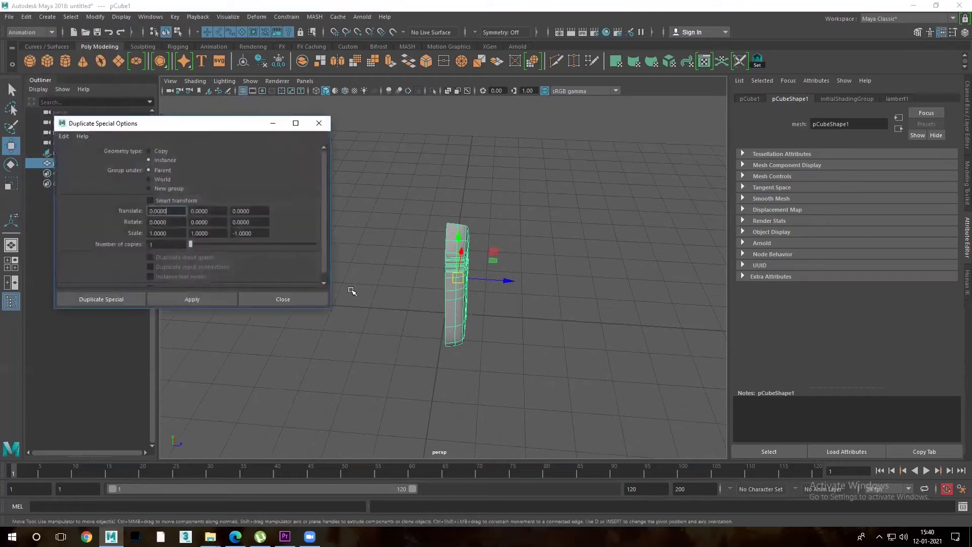
left_click(192, 299)
Preview the mirrored bottle smoothed and isolate it in the view
key("3")
left_click(489, 278)
left_click_drag(489, 278, 467, 267, "alt")
scroll(513, 350, "up", 5)
mouse_move(513, 350)
left_mouse_down("alt")
mouse_move(538, 384)
mouse_move(549, 321)
mouse_move(403, 315)
left_mouse_up("alt")
left_click(538, 384)
key("ctrl+1")
left_click(440, 273)
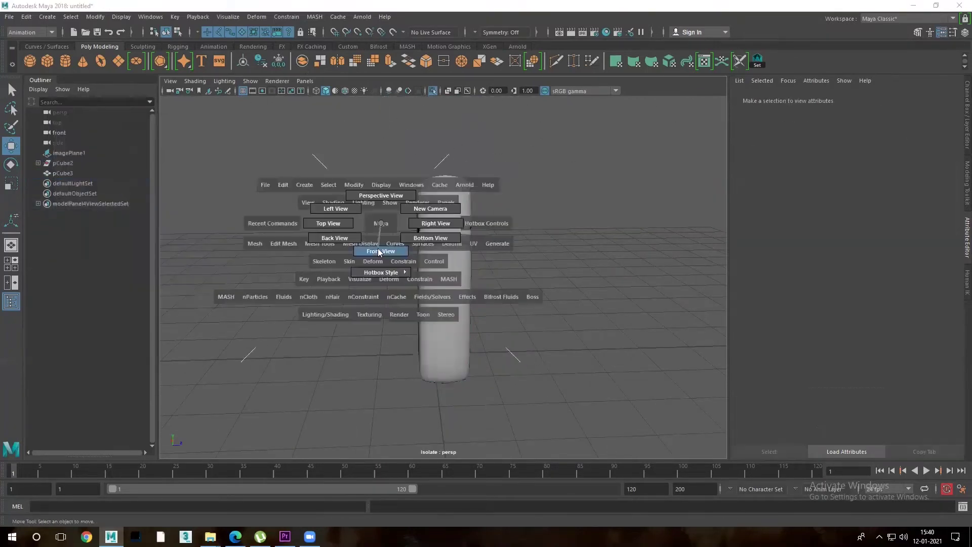
Merge the seam vertices where the two halves meet
left_click_drag(400, 273, 435, 306)
right_click_drag(451, 227, 484, 209)
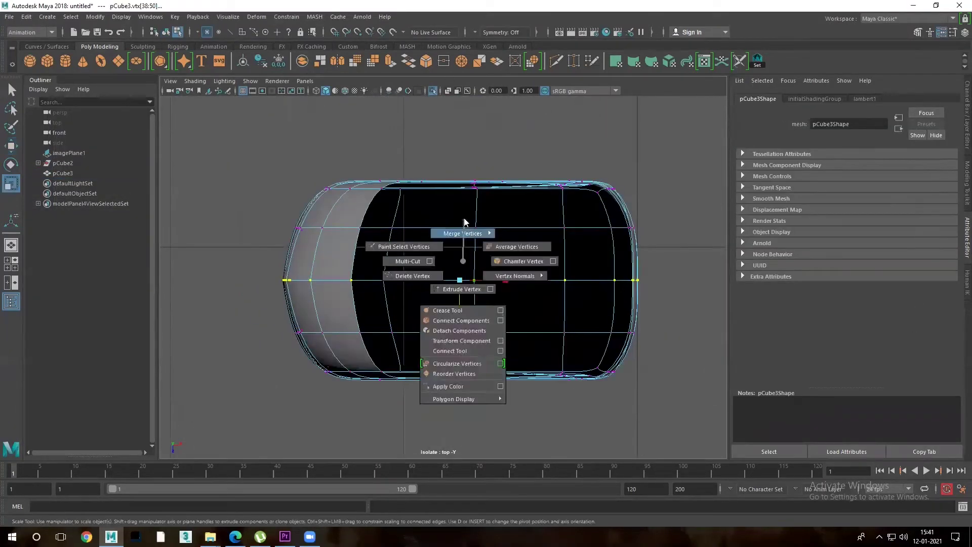
mouse_move(485, 210)
left_mouse_down("alt")
mouse_move(551, 280)
mouse_move(420, 393)
left_mouse_up("alt")
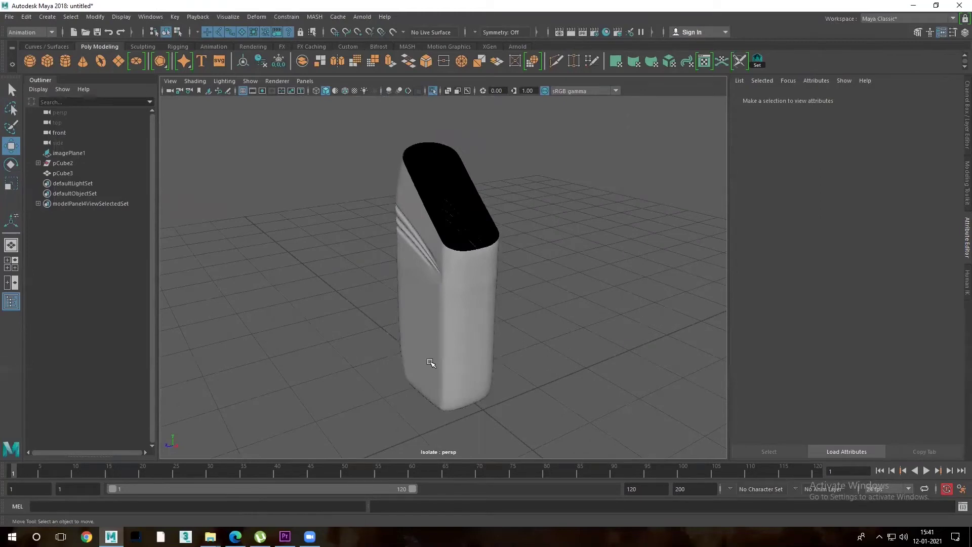
left_click(431, 363)
mouse_move(512, 343)
left_mouse_down("alt")
mouse_move(506, 239)
mouse_move(305, 329)
left_mouse_up("alt")
Switch the viewport to Use Flat Lighting and compare the bottle with the reference
left_click(224, 81)
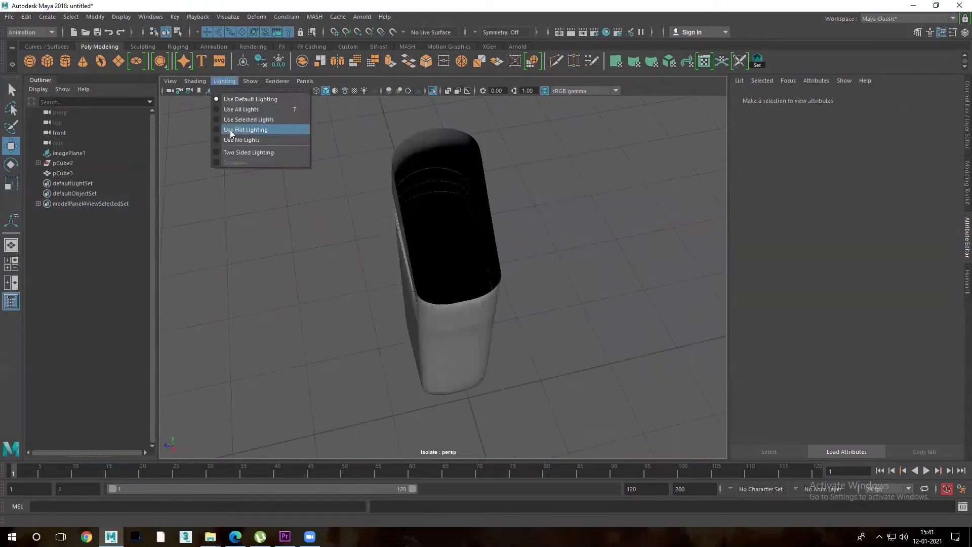
left_click(246, 130)
left_click(436, 284)
left_click(332, 283)
left_click_drag(332, 283, 586, 282, "alt")
Show the reference again and select a shoulder vertex in front view
key("ctrl+1")
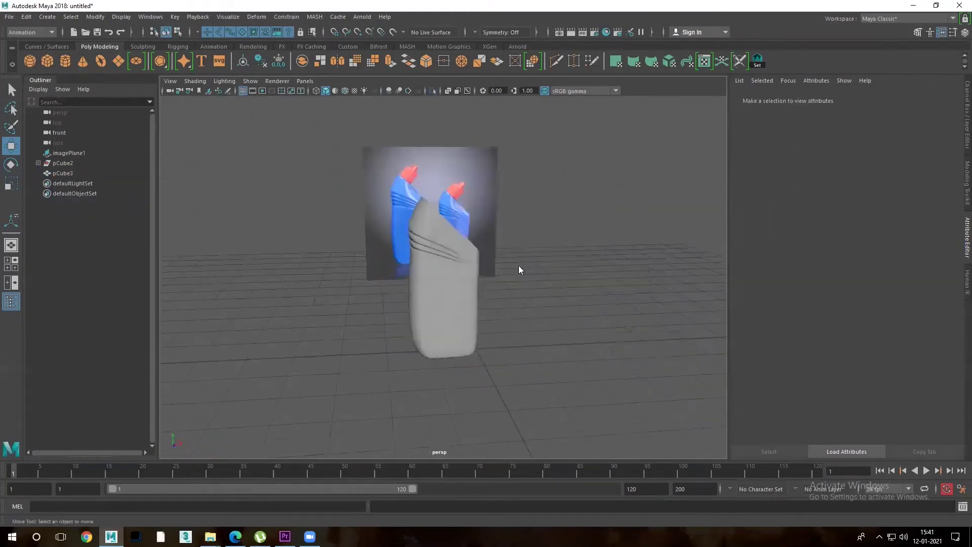
scroll(456, 304, "up", 5)
key("F9")
left_click(470, 330)
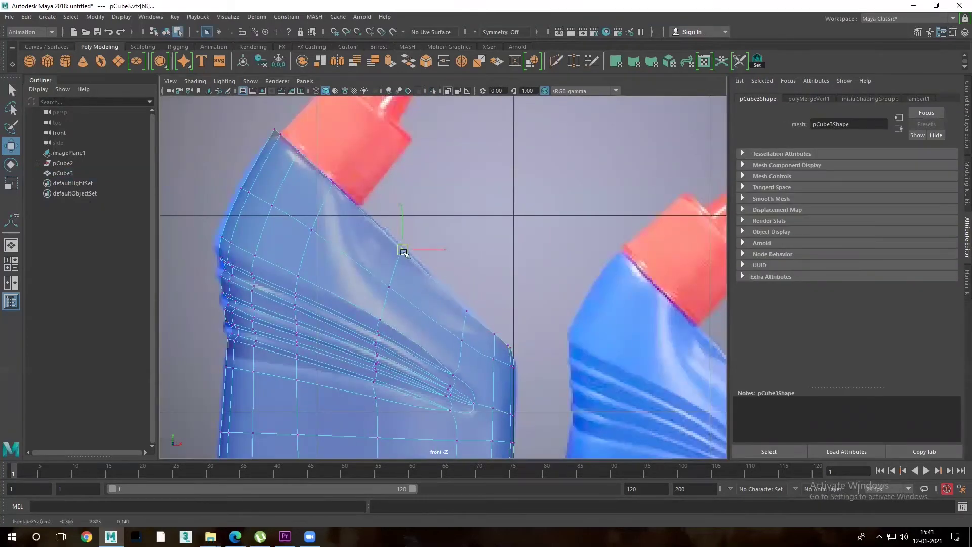
key("space")
key("space")
left_click(304, 271)
mouse_move(304, 271)
left_mouse_down("alt")
mouse_move(278, 278)
mouse_move(307, 267)
left_mouse_up("alt")
left_click(441, 304)
scroll(441, 304, "up", 5)
scroll(456, 329, "up", 3)
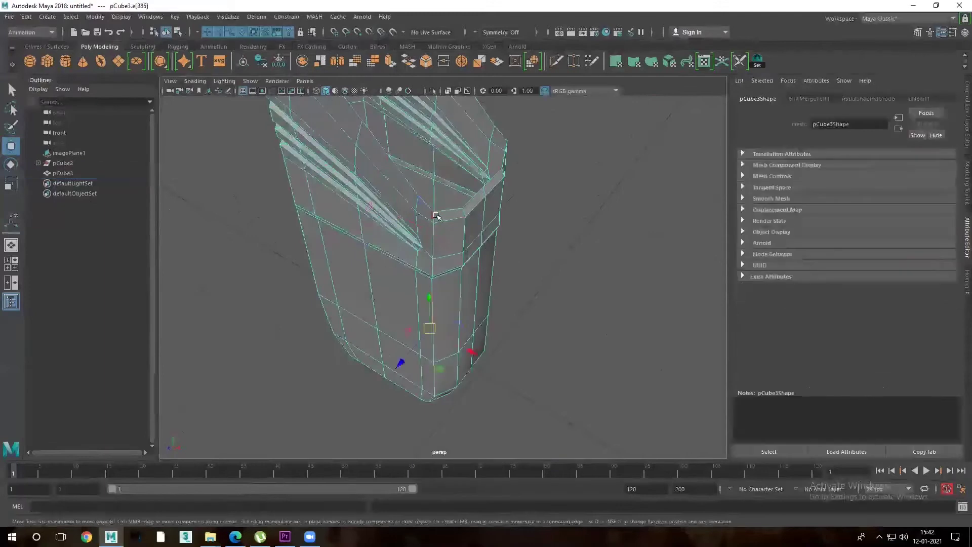
Select edges near the shoulder, viewing from a low angle
key("F10")
left_click(451, 234)
mouse_move(451, 234)
left_mouse_down("alt")
mouse_move(395, 336)
mouse_move(508, 345)
left_mouse_up("alt")
left_click(395, 337)
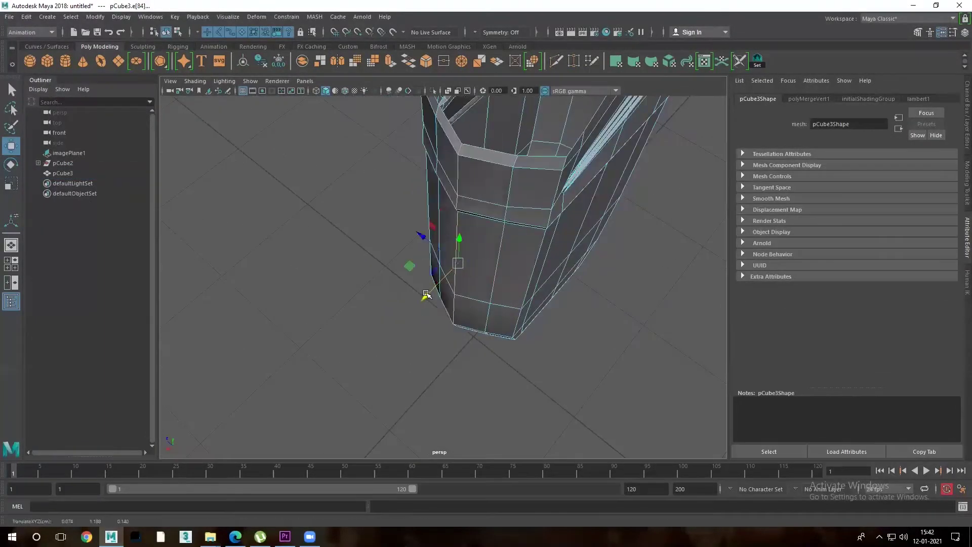
scroll(426, 295, "down", 5)
left_click_drag(406, 251, 504, 328, "alt")
scroll(391, 330, "up", 3)
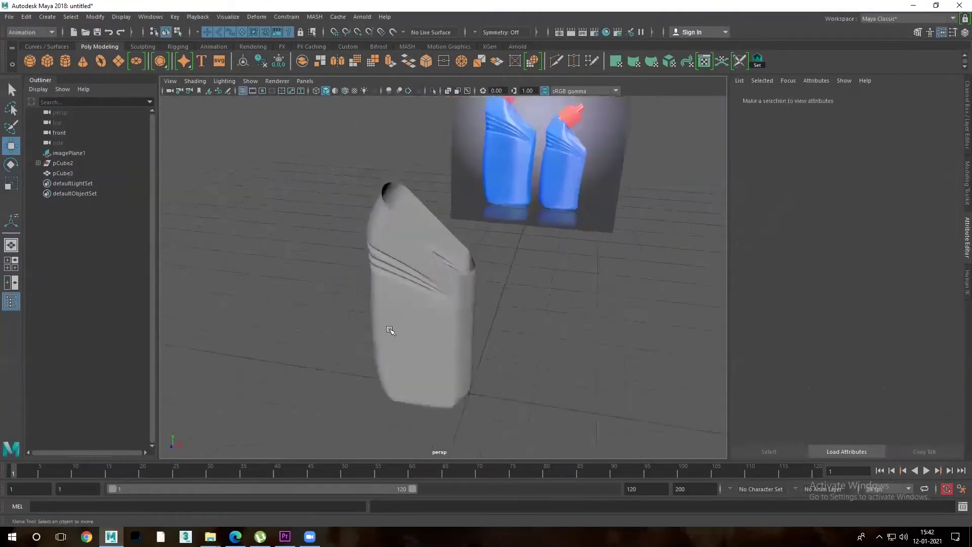
Move the shoulder slope vertices in front view to match the reference photo
right_click_drag(391, 243, 365, 243)
key("1")
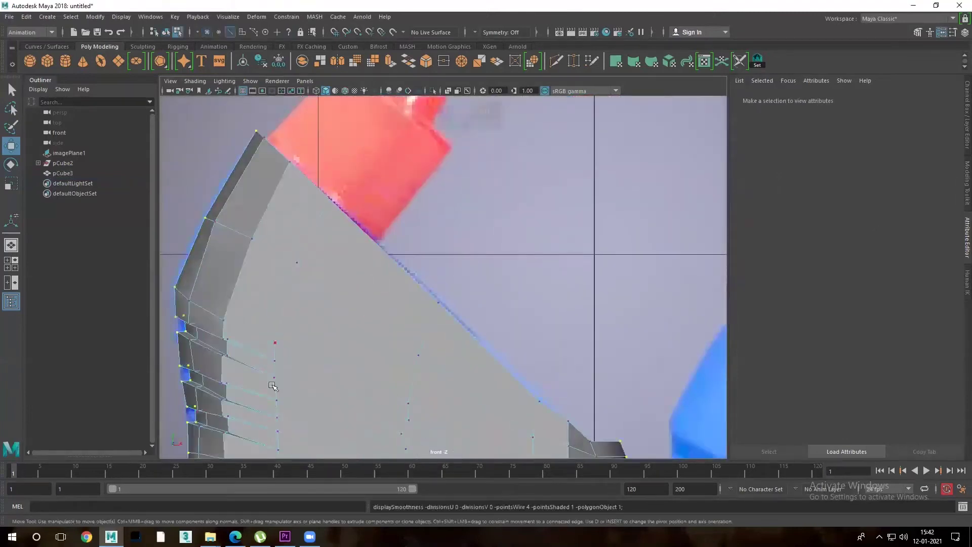
scroll(273, 386, "down", 4)
scroll(347, 306, "up", 3)
left_click_drag(411, 248, 347, 306)
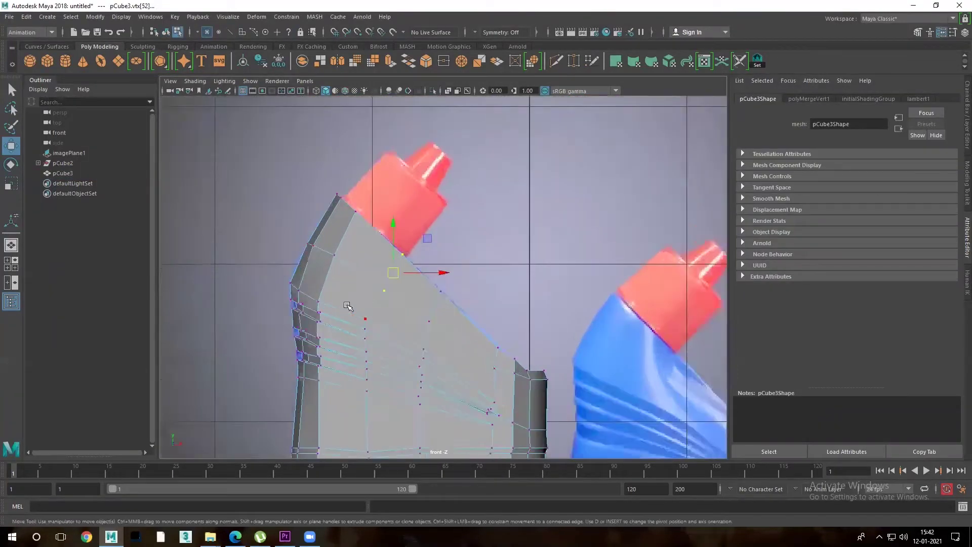
scroll(347, 306, "up", 2)
key("F8")
Select the hole's border edge and close it with Mesh > Fill Hole
right_click(361, 213)
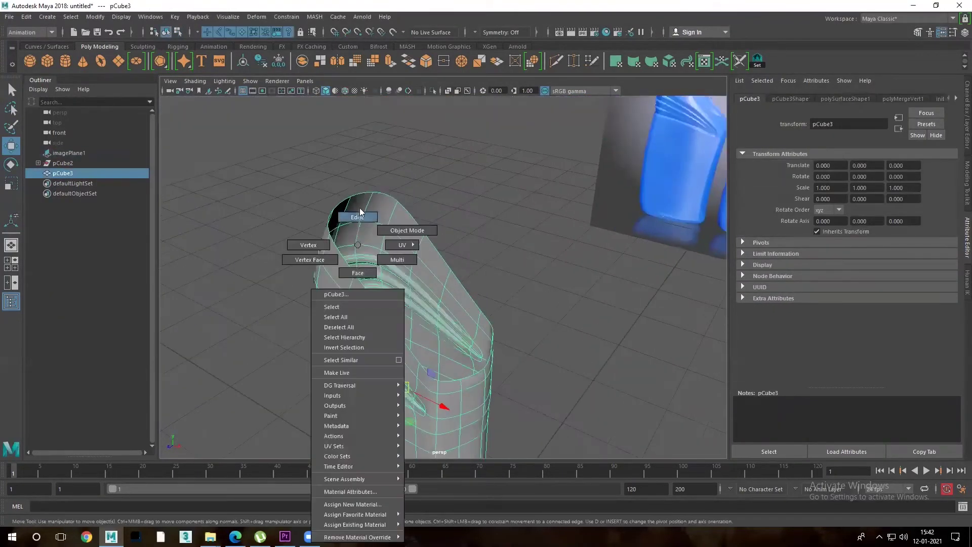
left_click(361, 217)
right_click(424, 265, "shift")
left_click(433, 380)
left_click(426, 248)
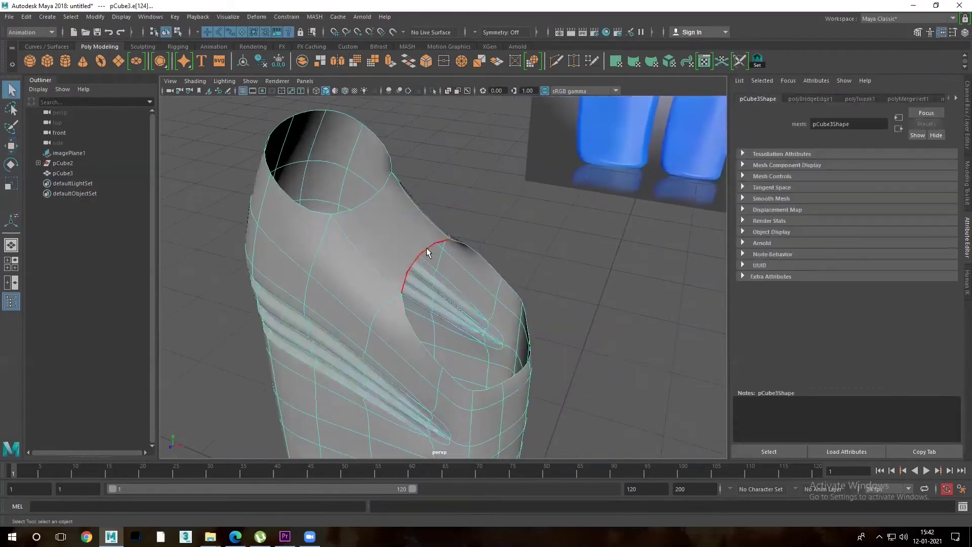
right_click_drag(427, 247, 420, 376, "shift")
Inspect the newly cut shoulder from several angles, checking it with smooth preview
key("F8")
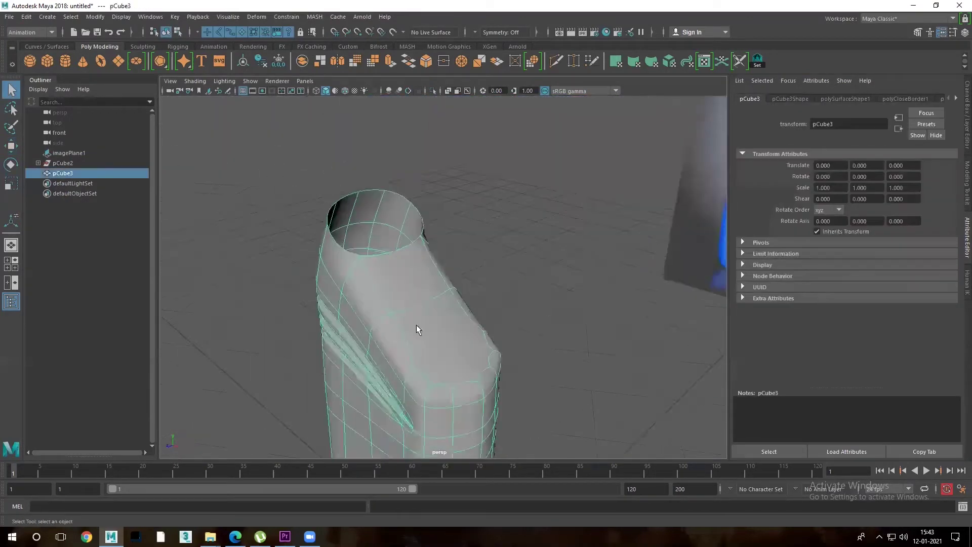
key("1")
left_click_drag(416, 324, 423, 309, "alt")
scroll(424, 309, "up", 2)
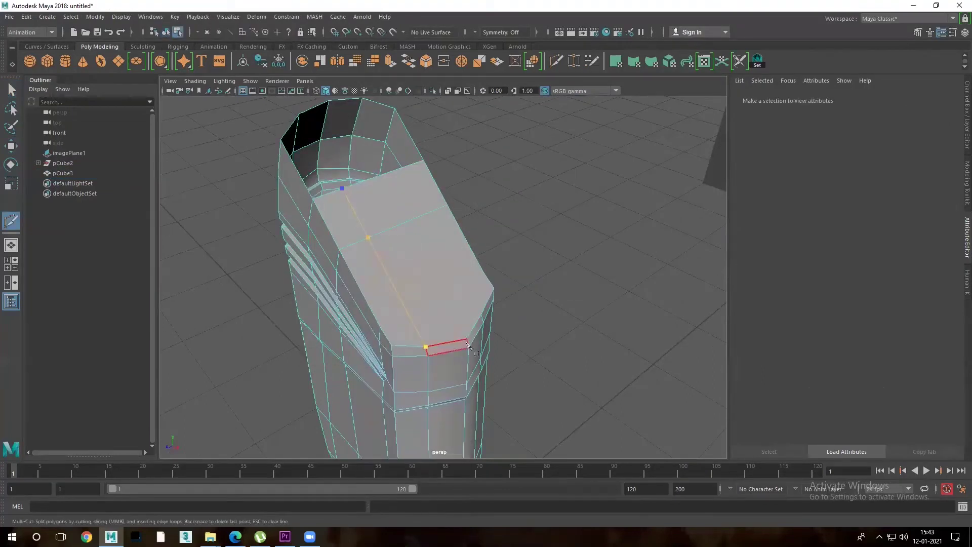
mouse_move(375, 189)
left_mouse_down("alt")
mouse_move(288, 211)
mouse_move(466, 157)
left_mouse_up("alt")
mouse_move(504, 195)
left_mouse_down("alt")
mouse_move(348, 341)
mouse_move(319, 328)
mouse_move(442, 228)
mouse_move(499, 304)
left_mouse_up("alt")
key("3")
key("w")
key("1")
left_click(416, 304)
In top view, move the shoulder and side vertices to round the outline
key("space")
left_click_drag(445, 253, 406, 299)
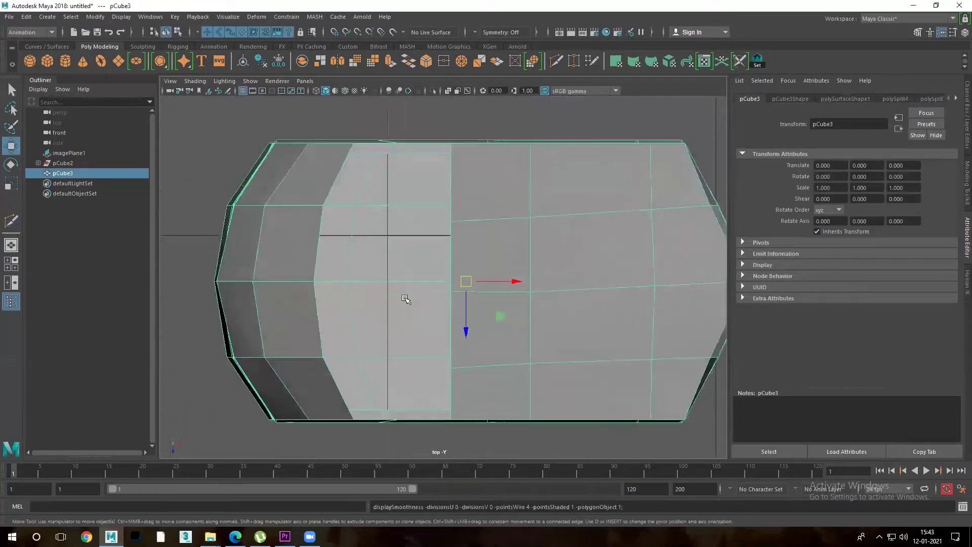
right_click_drag(405, 300, 405, 269)
left_click_drag(522, 282, 539, 282)
left_click_drag(391, 156, 455, 425)
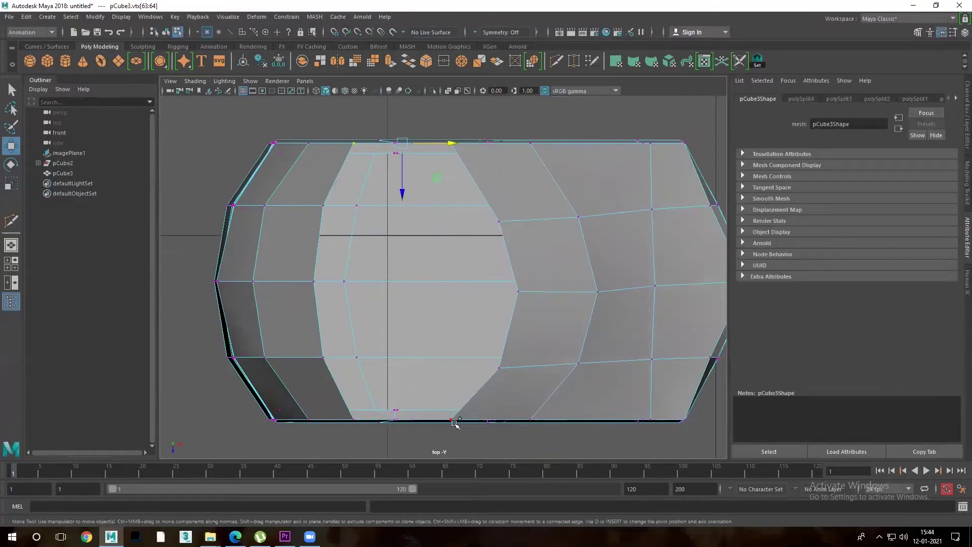
left_click_drag(435, 287, 592, 308, "alt")
In front view, lower the shoulder vertices near the neck and match others to the reference
key("space")
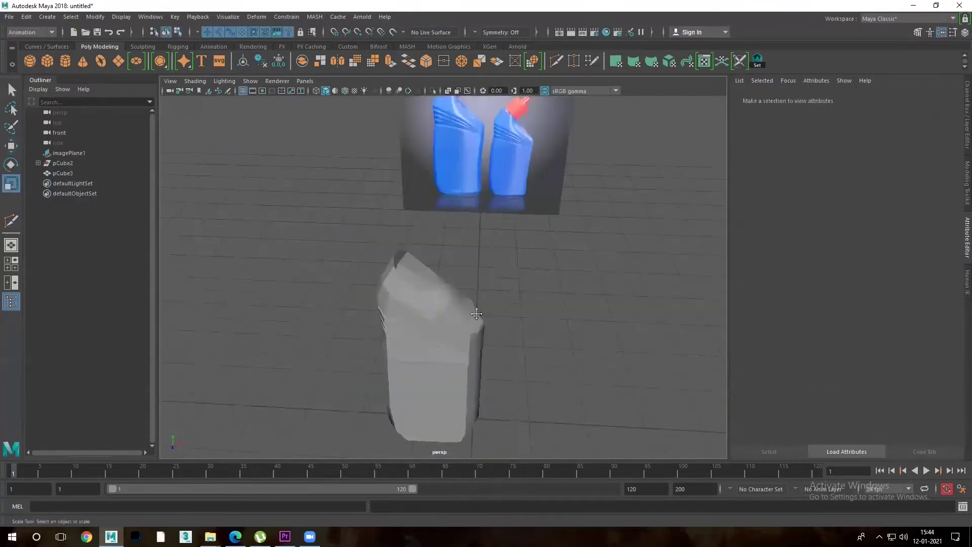
scroll(486, 304, "up", 5)
key("F9")
left_click_drag(406, 218, 420, 228)
middle_click_drag(414, 284, 419, 294)
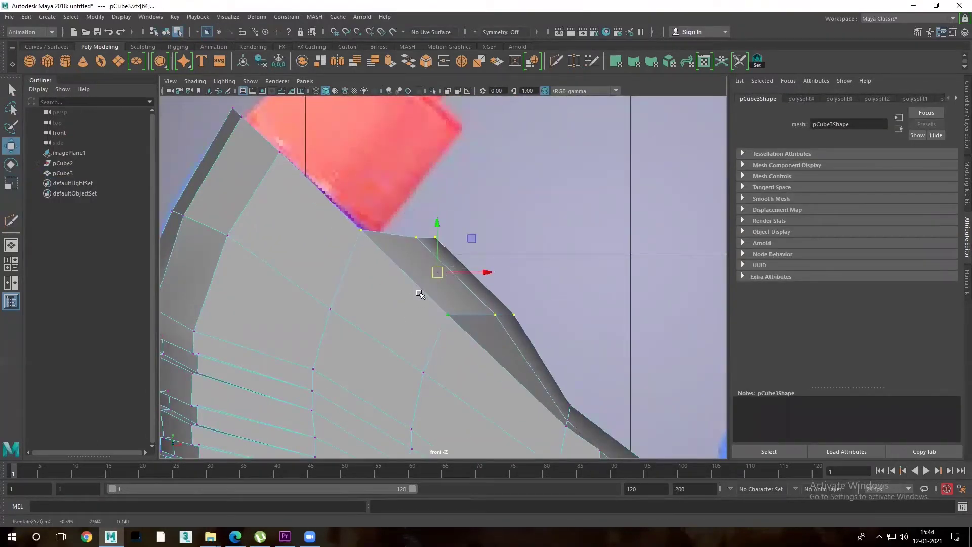
scroll(381, 253, "down", 5)
scroll(381, 253, "down", 5)
left_click(374, 282)
key("F9")
mouse_move(304, 273)
left_mouse_down()
mouse_move(355, 416)
mouse_move(363, 328)
mouse_move(400, 324)
left_mouse_up()
key("F8")
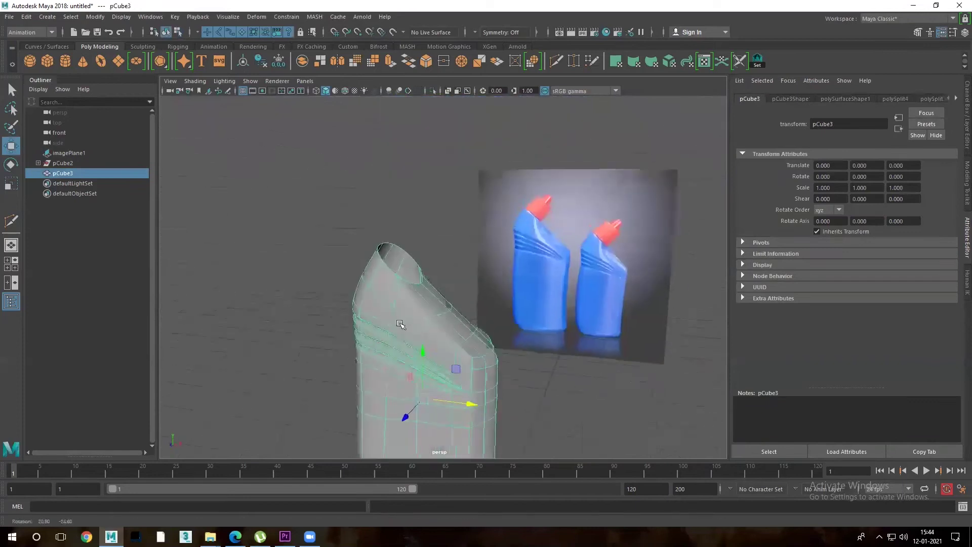
Extrude the shoulder-top edge upward twice to start the neck
right_click_drag(352, 246, 348, 218)
left_click(387, 202)
key("ctrl+e")
left_click_drag(451, 182, 410, 219)
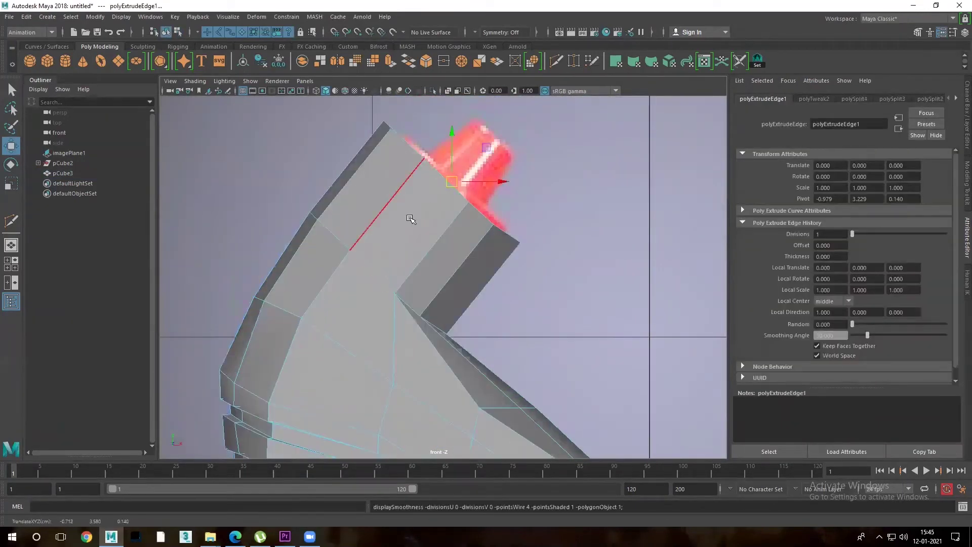
scroll(410, 219, "up", 2)
key("ctrl+e")
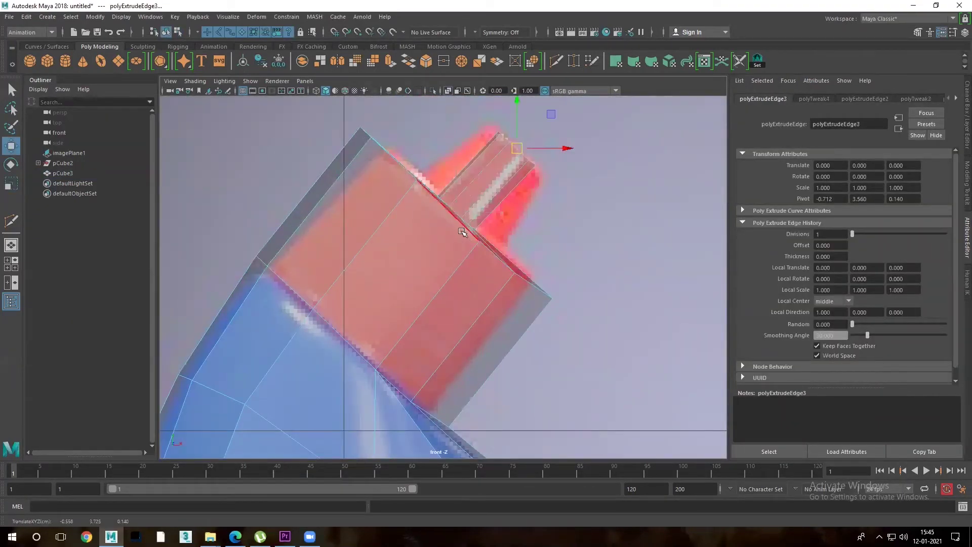
Scale the neck rim edge and view the neck from the front
key("r")
left_click(465, 205)
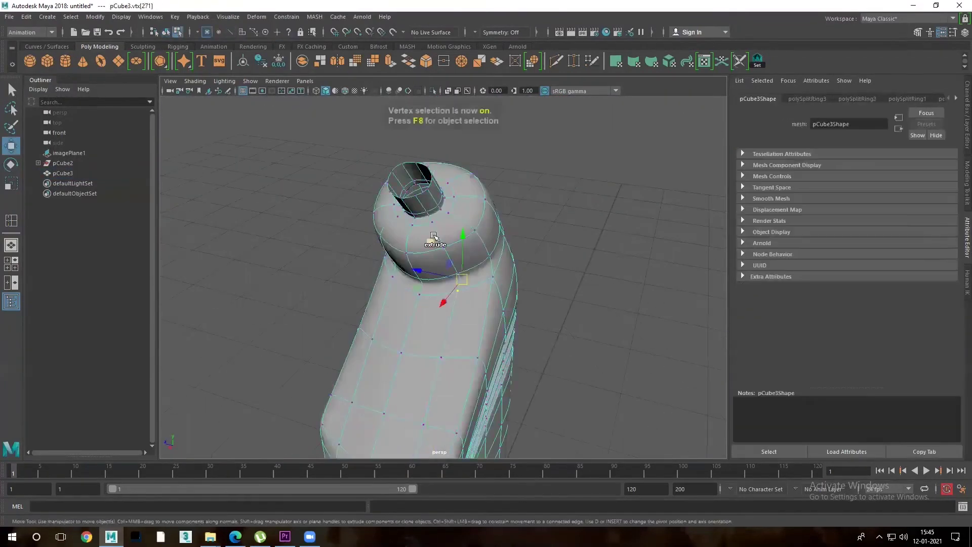
left_click_drag(425, 284, 392, 275, "alt")
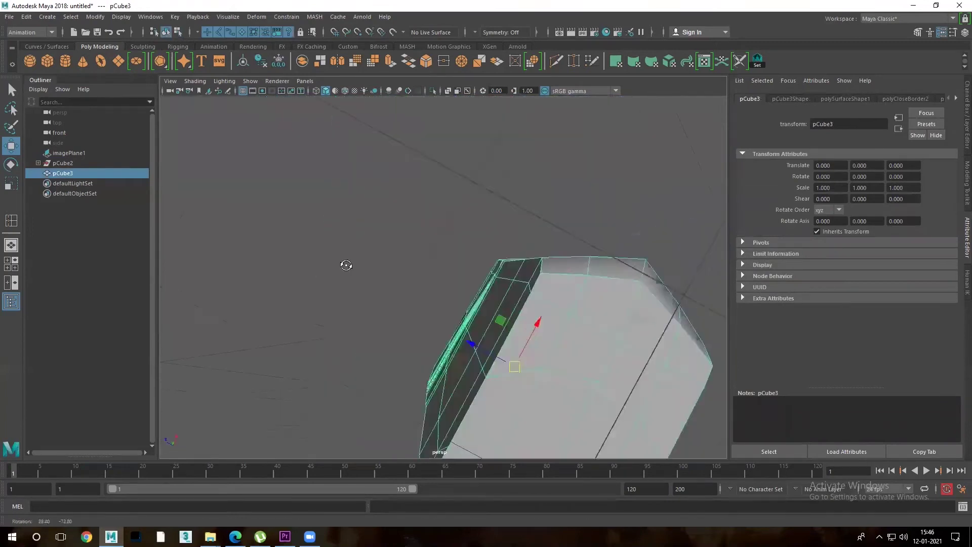
right_click_drag(491, 221, 518, 206)
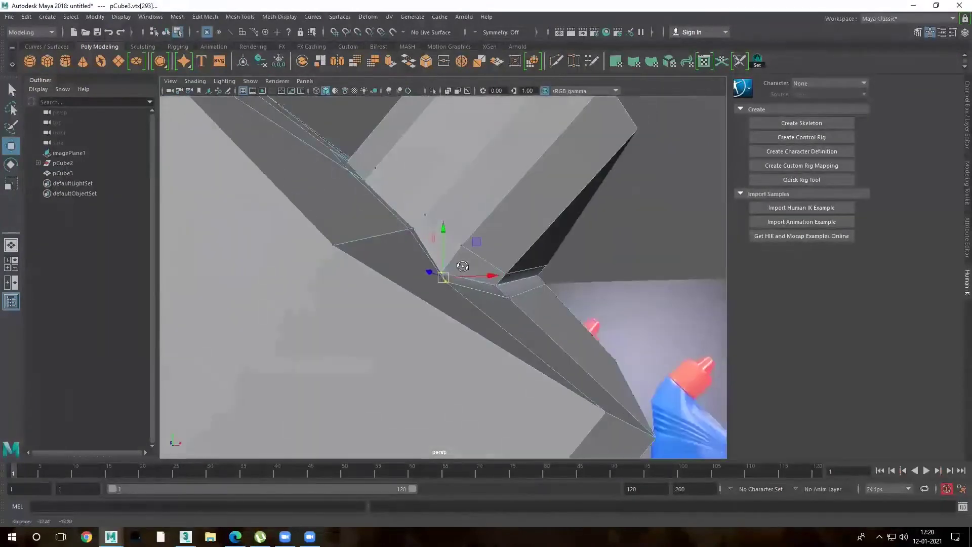
Select the neck-tip vertices in front view and scale them to fit
left_click_drag(463, 266, 332, 269, "alt")
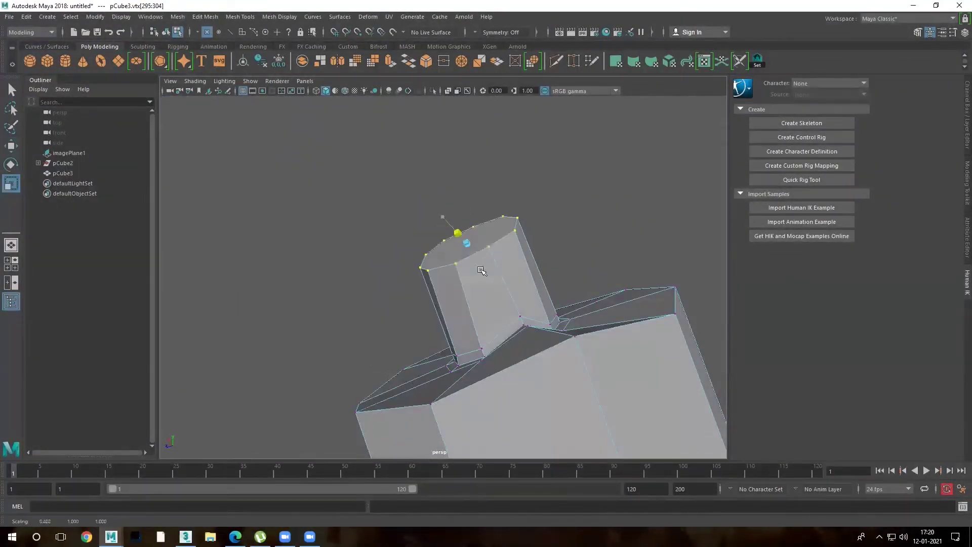
key("e")
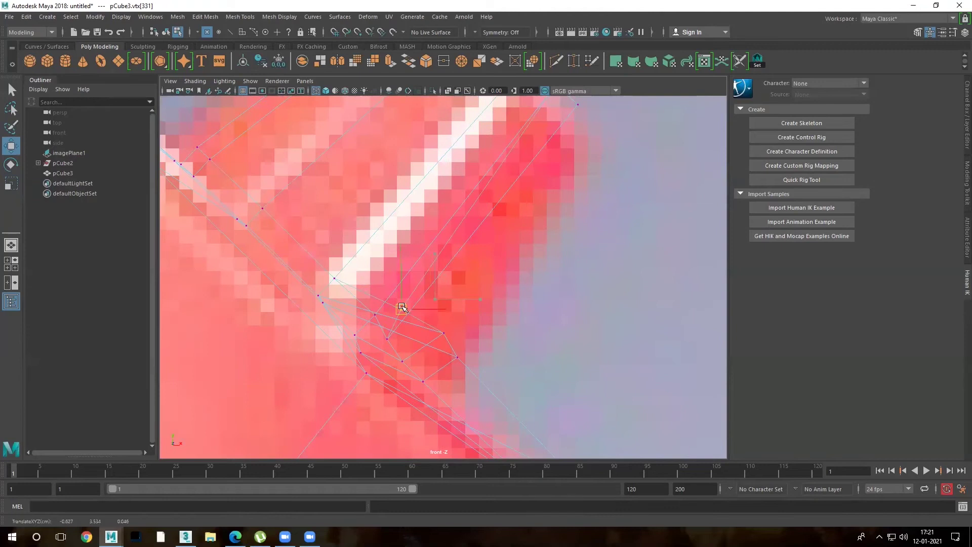
key("5")
scroll(459, 344, "up", 5)
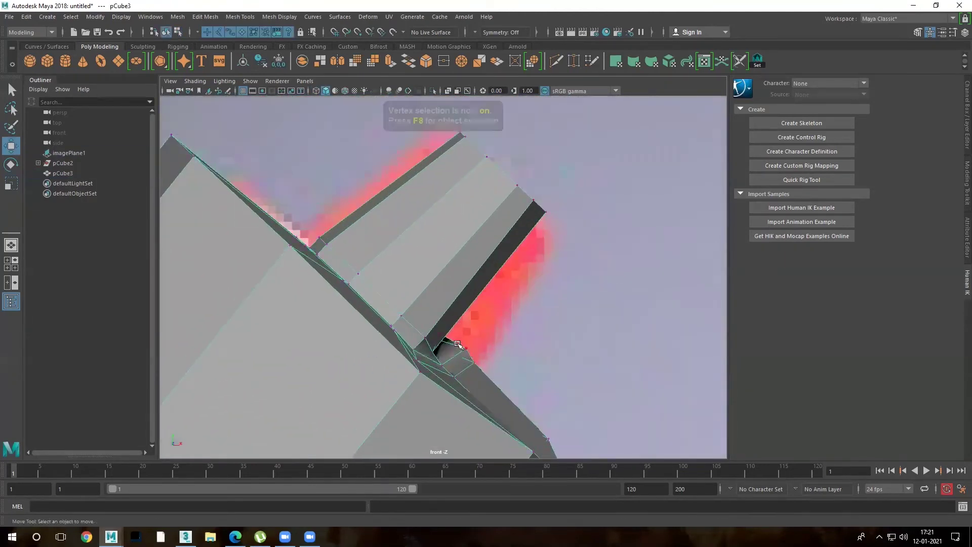
scroll(457, 344, "down", 3)
mouse_move(484, 152)
left_mouse_down()
mouse_move(517, 188)
mouse_move(234, 373)
mouse_move(336, 224)
left_mouse_up()
key("space")
key("r")
mouse_move(499, 266)
left_mouse_down()
mouse_move(519, 286)
mouse_move(467, 293)
mouse_move(473, 284)
left_mouse_up()
Move a single neck vertex and look down into the bottle to check it
key("w")
left_click(478, 282)
scroll(461, 238, "up", 3)
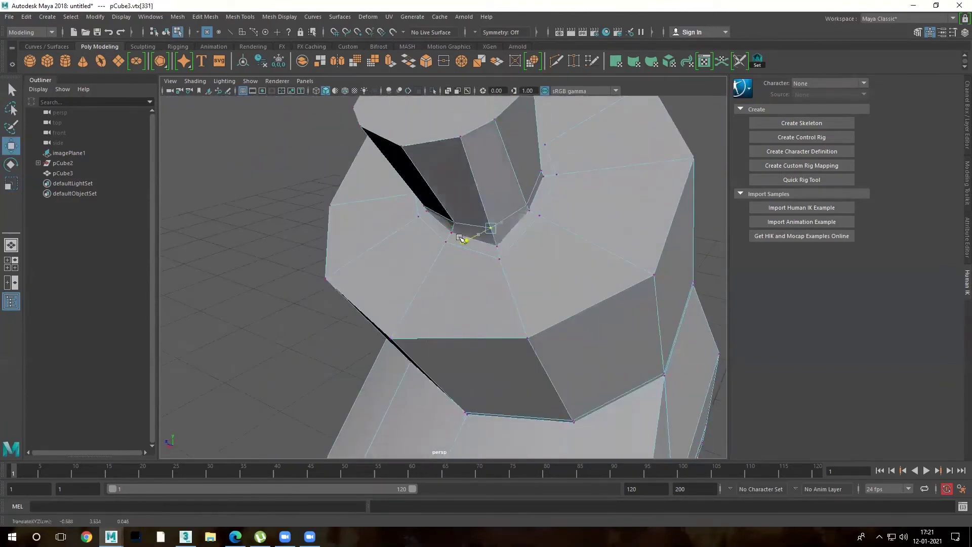
scroll(461, 238, "down", 3)
mouse_move(461, 238)
left_mouse_down("alt")
mouse_move(438, 286)
mouse_move(414, 274)
left_mouse_up("alt")
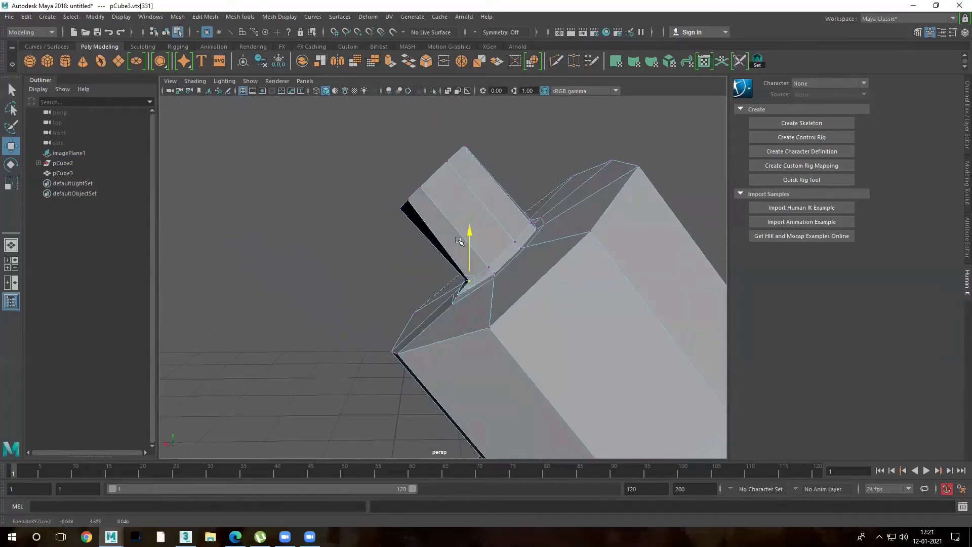
left_click_drag(459, 241, 396, 276, "alt")
Check the reshaped neck with smooth preview from several angles
key("F8")
key("3")
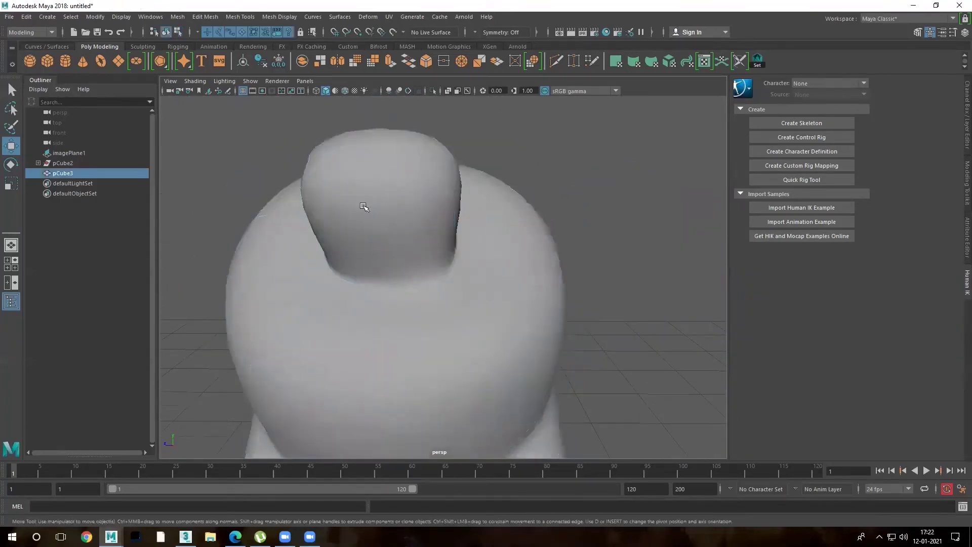
left_click_drag(380, 217, 446, 269, "alt")
right_click_drag(445, 268, 381, 259, "shift")
key("1")
key("F8")
mouse_move(381, 259)
left_mouse_down("alt")
mouse_move(432, 235)
mouse_move(466, 235)
mouse_move(415, 335)
mouse_move(535, 239)
mouse_move(319, 202)
mouse_move(302, 217)
mouse_move(445, 288)
mouse_move(416, 280)
mouse_move(655, 288)
left_mouse_up("alt")
Select the bottle mesh and switch to vertex editing in front view
key("w")
key("F8")
left_click(445, 304)
left_click_drag(446, 304, 341, 319, "alt")
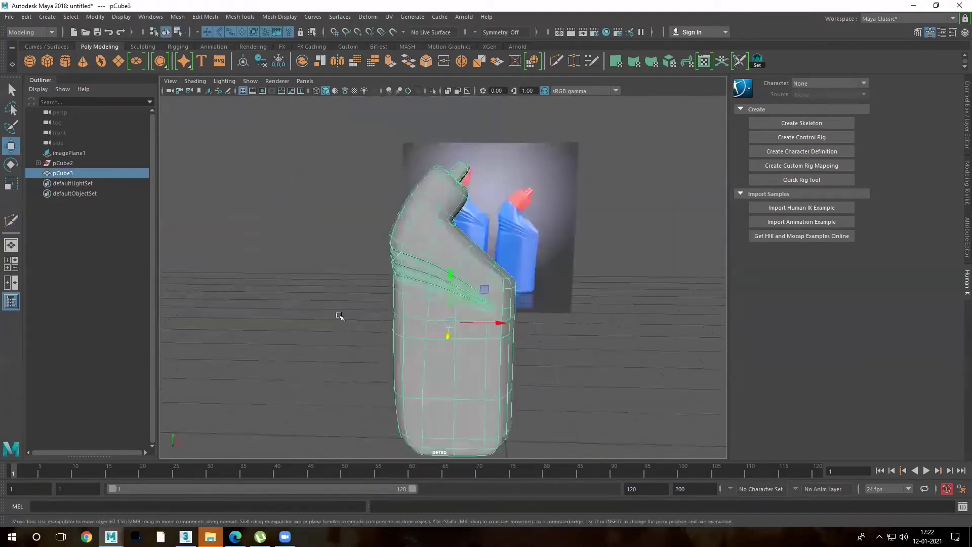
key("F9")
scroll(522, 244, "down", 5)
Nudge the shoulder vertices beside the grooves to follow the reference curve
left_click_drag(431, 433, 496, 242)
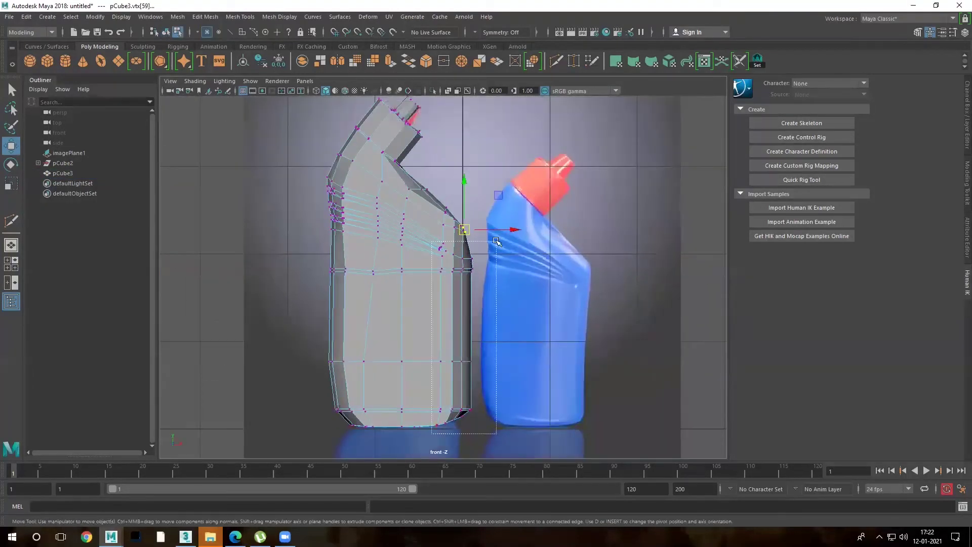
scroll(332, 193, "up", 5)
left_click_drag(587, 206, 610, 225)
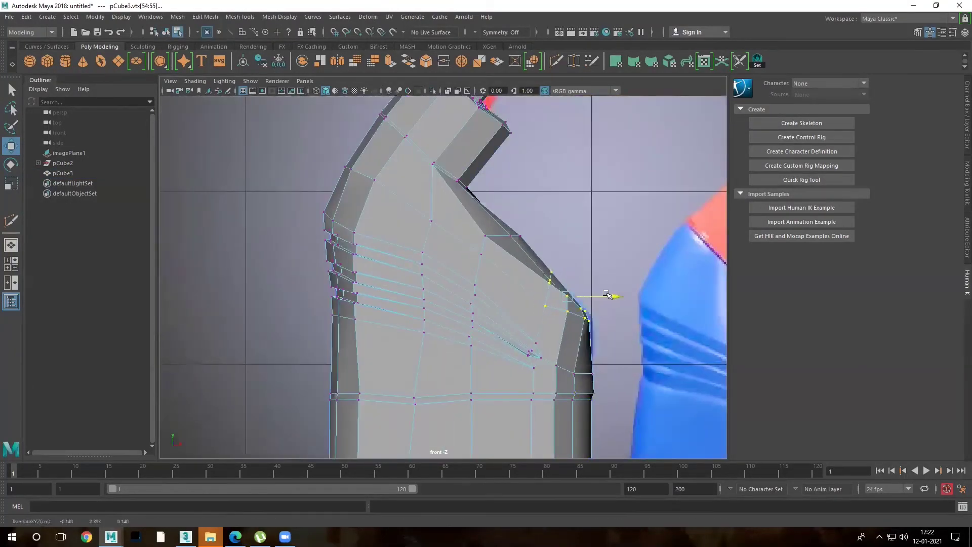
left_click_drag(643, 314, 635, 316)
left_click_drag(636, 243, 605, 275)
key("3")
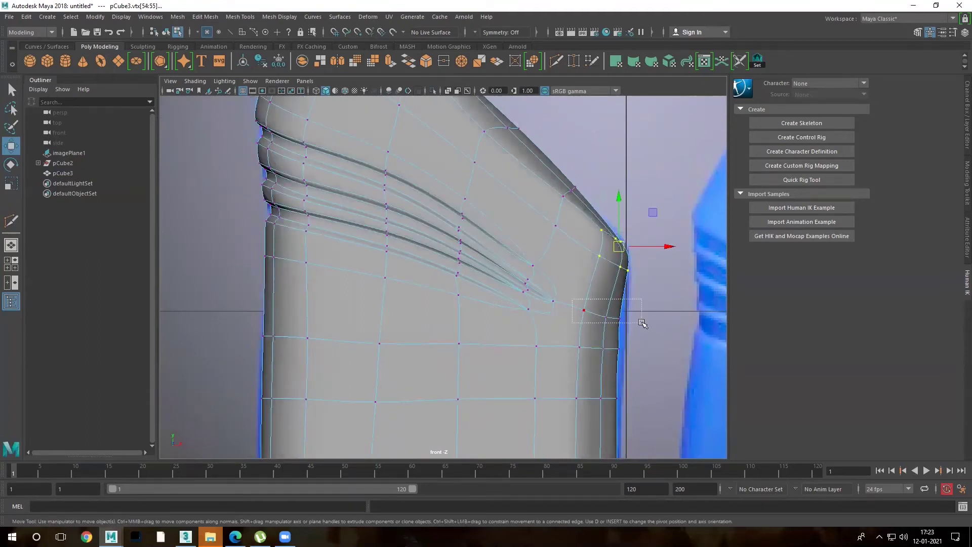
left_click_drag(641, 321, 598, 354)
scroll(629, 360, "down", 5)
Select the vertices around the cap top in perspective view for scaling
right_click_drag(445, 174, 495, 160)
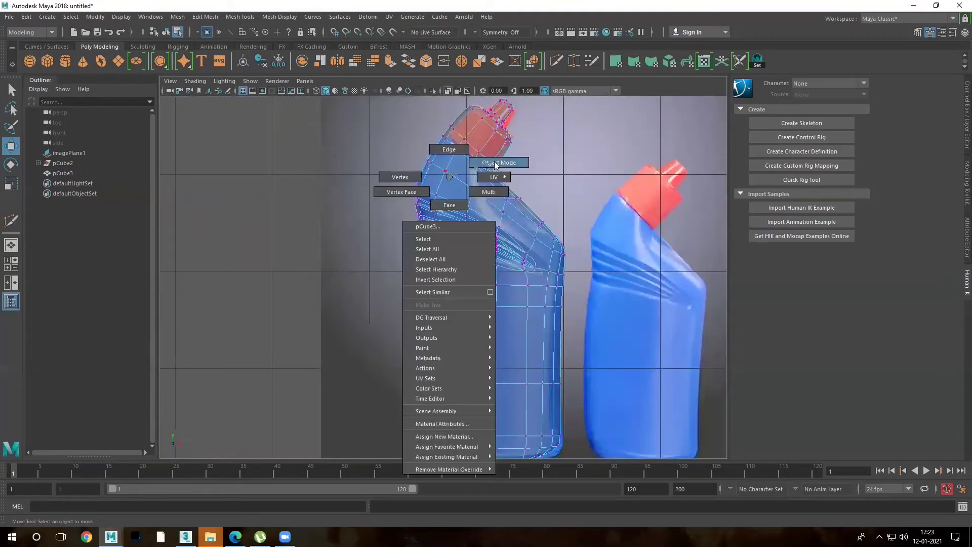
scroll(446, 167, "up", 5)
scroll(406, 269, "up", 3)
scroll(405, 264, "down", 3)
key("space")
key("space")
mouse_move(299, 286)
left_mouse_down("alt")
mouse_move(293, 232)
mouse_move(343, 244)
left_mouse_up("alt")
key("F9")
left_click_drag(441, 147, 514, 172)
key("r")
mouse_move(456, 213)
left_mouse_down("alt")
mouse_move(507, 243)
mouse_move(503, 272)
left_mouse_up("alt")
Extrude the cap's top face with a 0.02 inset
key("F11")
left_click(503, 271)
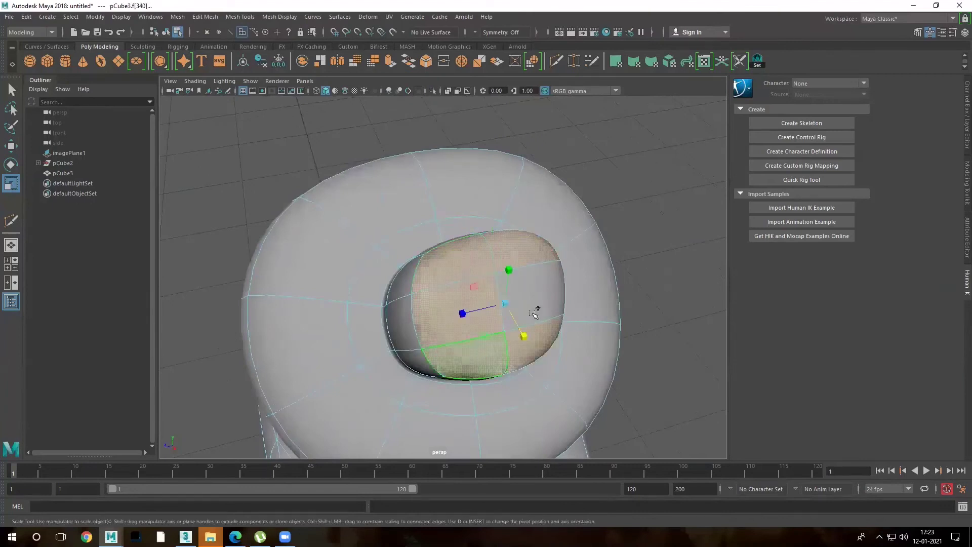
key("ctrl+e")
left_click_drag(608, 243, 649, 239)
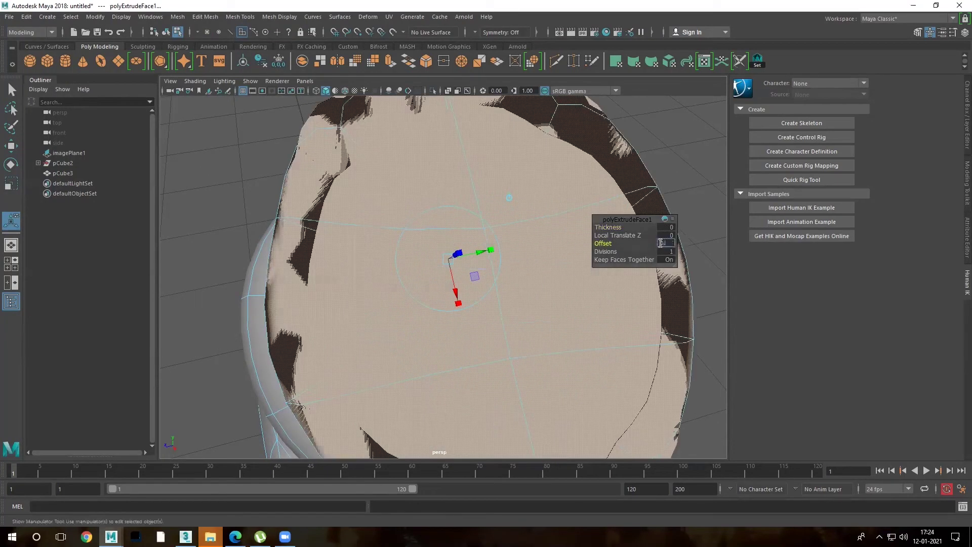
left_click(507, 265)
mouse_move(504, 260)
left_mouse_down("alt")
mouse_move(482, 218)
mouse_move(500, 278)
mouse_move(640, 228)
mouse_move(495, 341)
mouse_move(456, 304)
mouse_move(431, 253)
left_mouse_up("alt")
key("w")
Select pairs of body vertices and scale them
key("F8")
scroll(533, 360, "up", 5)
key("F9")
left_click_drag(436, 137, 466, 162)
mouse_move(414, 244)
left_mouse_down("alt")
mouse_move(521, 282)
mouse_move(564, 374)
mouse_move(482, 343)
left_mouse_up("alt")
left_click(532, 340)
key("r")
right_click_drag(531, 340, 582, 228)
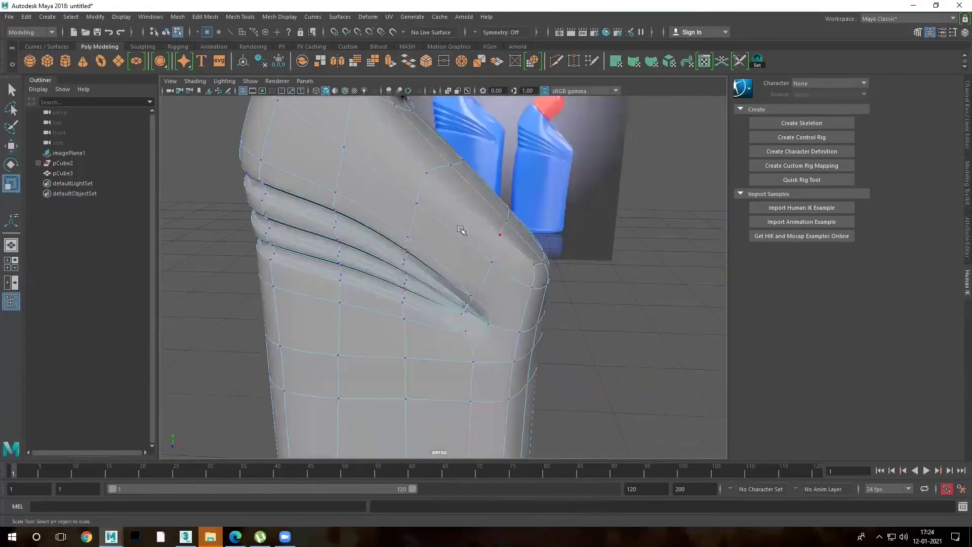
scroll(482, 288, "down", 8)
scroll(546, 304, "up", 3)
mouse_move(546, 303)
left_mouse_down("alt")
mouse_move(628, 313)
mouse_move(246, 284)
left_mouse_up("alt")
In front view, move a base corner vertex and check it smoothed
key("space")
mouse_move(380, 309)
left_mouse_down()
mouse_move(481, 336)
mouse_move(500, 357)
left_mouse_up()
scroll(470, 309, "up", 5)
key("1")
key("F9")
key("w")
left_click(492, 361)
key("3")
Adjust the other base corner vertex to hug the reference's base
key("a")
scroll(473, 330, "up", 5)
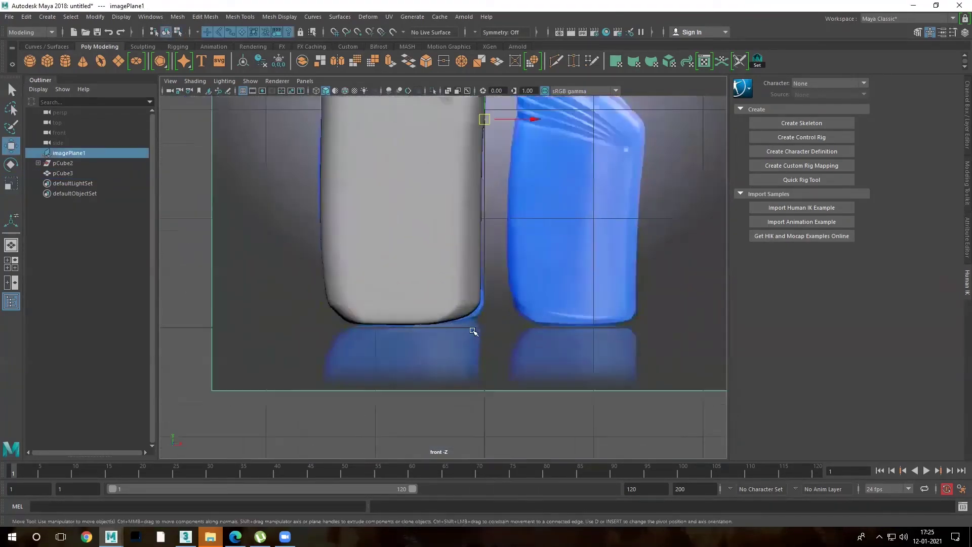
scroll(337, 341, "up", 3)
key("F9")
left_click(348, 343)
key("F8")
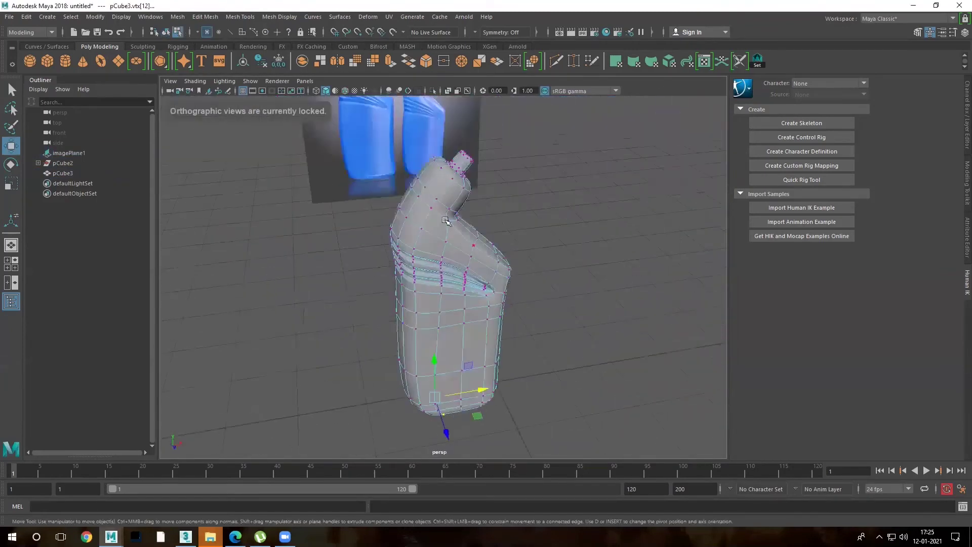
left_click_drag(435, 340, 441, 300, "alt")
key("1")
Extrude the face on top of the neck and enter a negative Thickness
right_click_drag(441, 300, 435, 314)
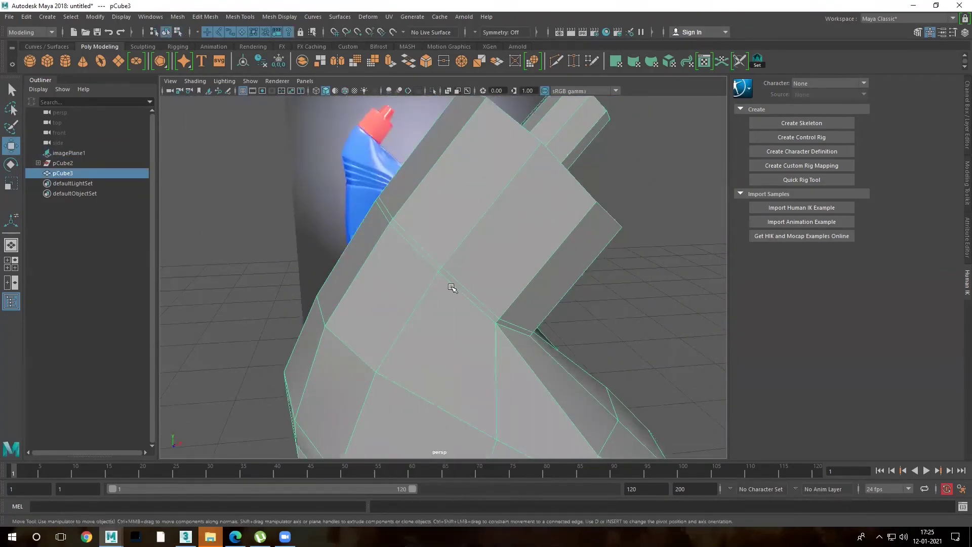
left_click(454, 285)
key("ctrl+e")
left_click(666, 227)
type("-")
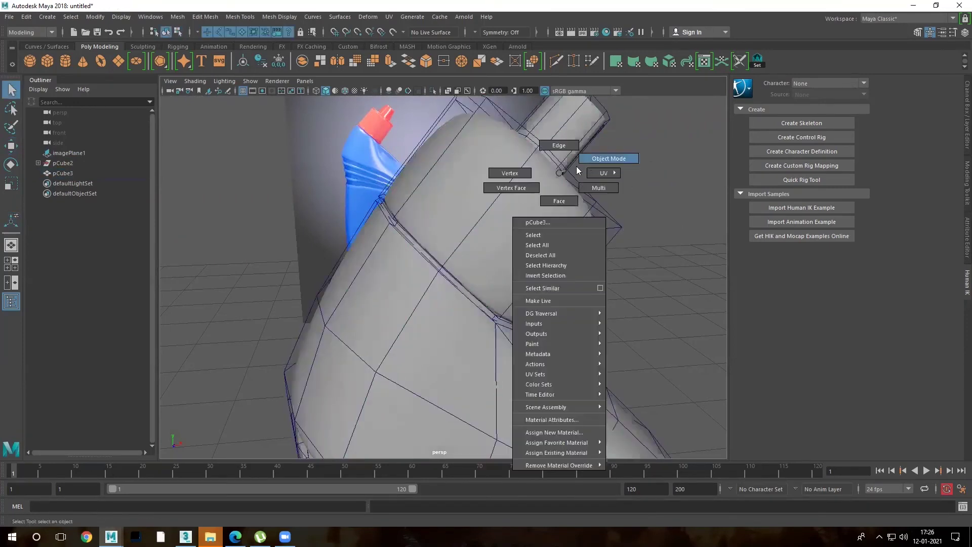
Put the bottle in vertex mode and select the vertex ring on its upper body
right_click_drag(599, 159, 589, 175)
scroll(589, 175, "down", 5)
left_click_drag(590, 174, 508, 339, "alt")
left_click(417, 283)
scroll(417, 271, "up", 4)
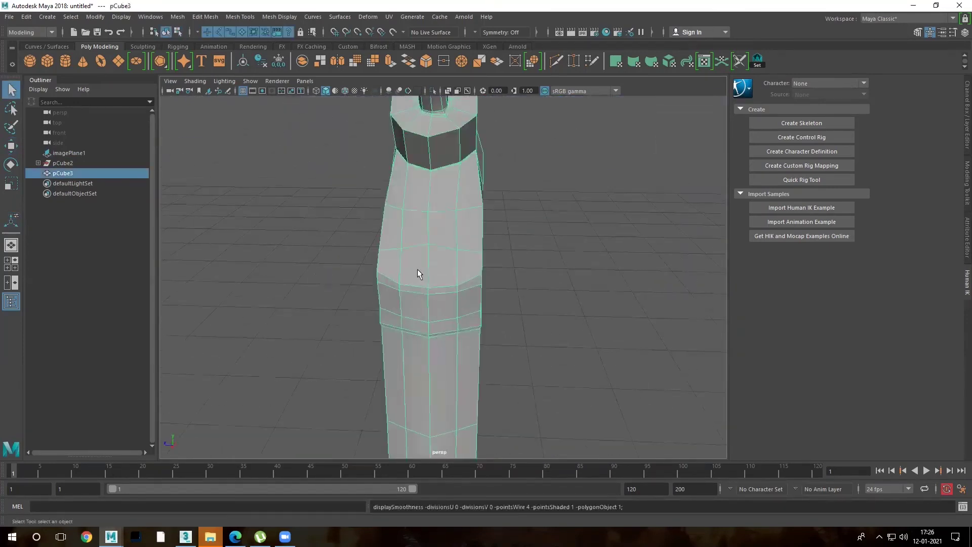
key("F9")
left_click_drag(417, 272, 419, 243, "alt")
left_click(456, 321)
left_click_drag(456, 321, 461, 203, "alt")
left_click(420, 302)
Scale the selected body vertex ring to refine the bottle's taper
key("r")
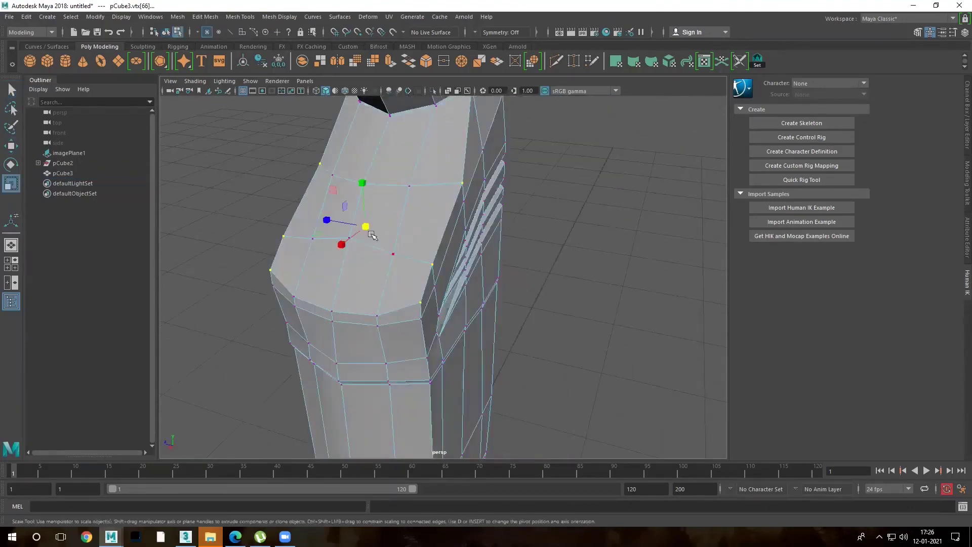
left_click_drag(420, 302, 421, 185, "alt")
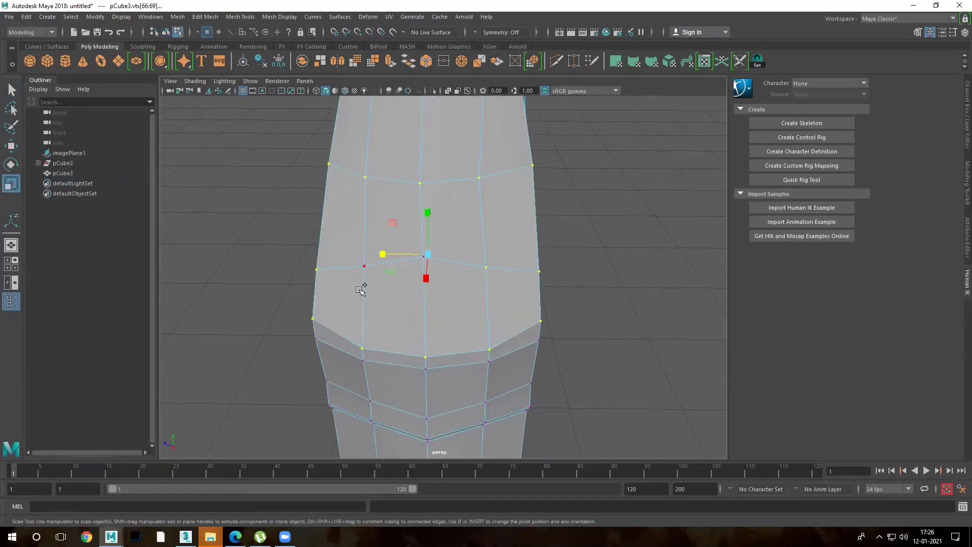
scroll(361, 290, "up", 5)
left_click_drag(481, 276, 669, 193, "alt")
scroll(668, 193, "down", 5)
left_click_drag(595, 287, 411, 274, "alt")
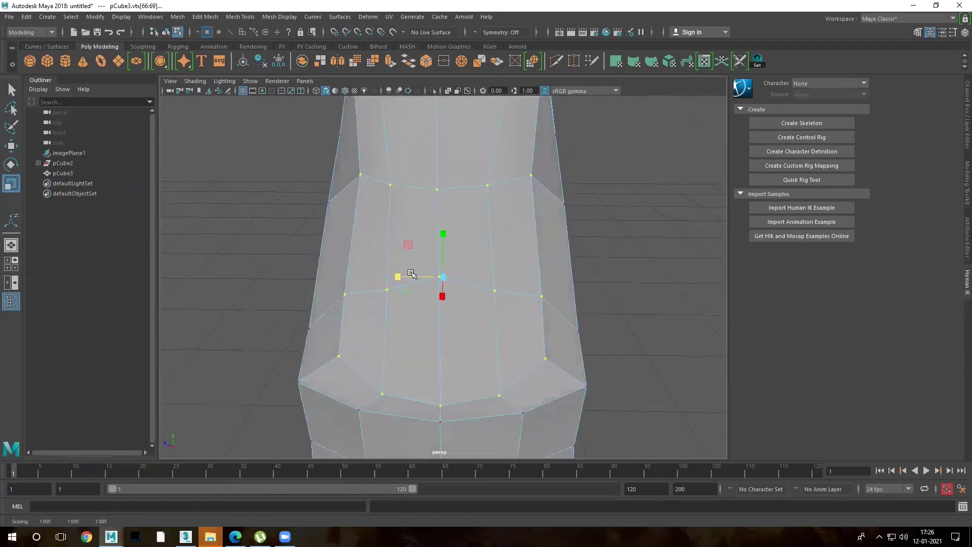
Return to object mode and reselect the whole bottle against the reference image
key("F8")
scroll(552, 217, "down", 5)
mouse_move(507, 228)
left_mouse_down("alt")
mouse_move(509, 269)
mouse_move(538, 267)
left_mouse_up("alt")
left_click(425, 303)
left_click_drag(425, 304, 346, 288, "alt")
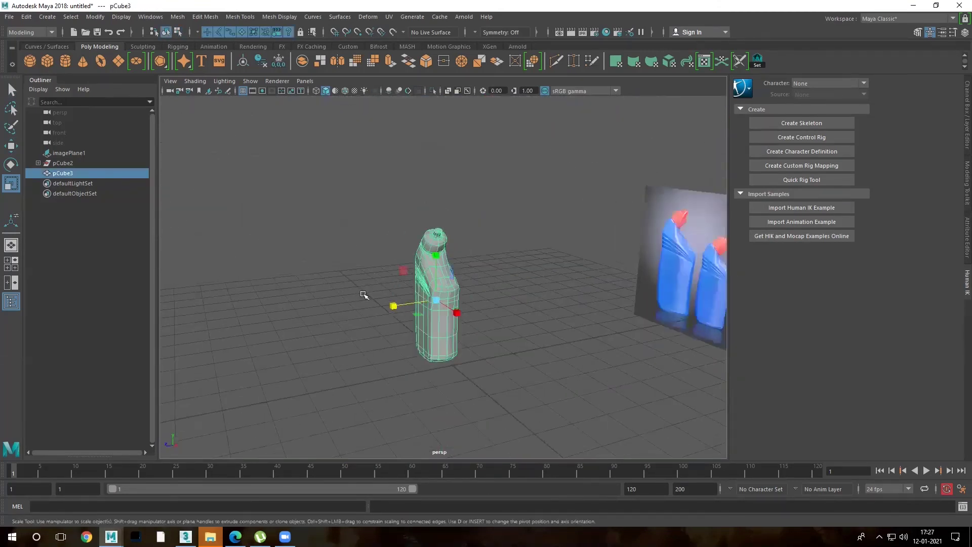
Use Save Scene As to store the scene as botter.mb in the Desktop folder, then deselect the bottle
left_click(40, 83)
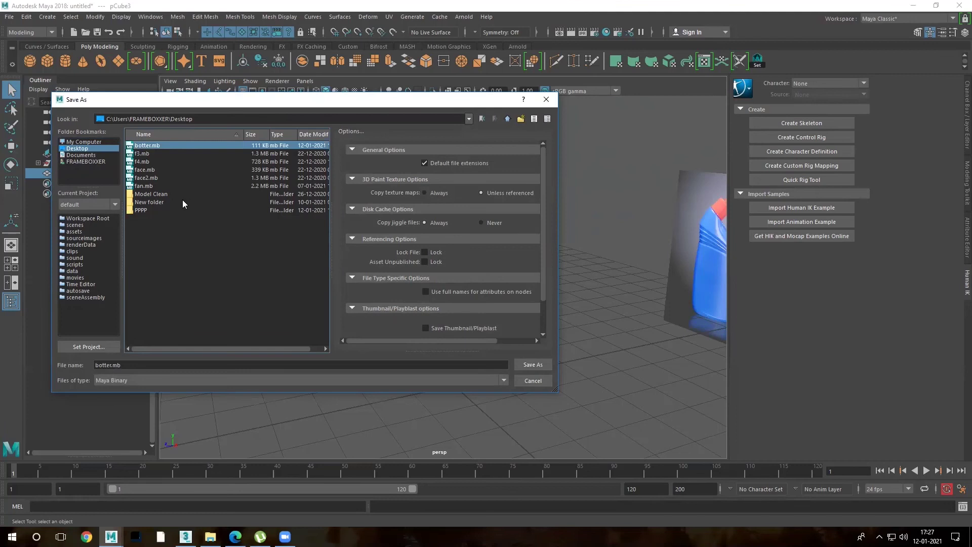
left_click(533, 364)
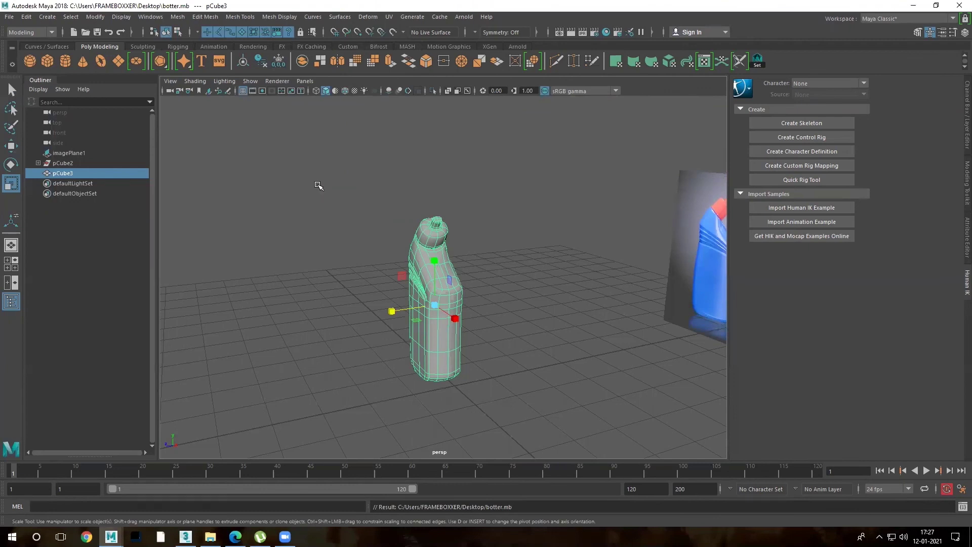
left_click(318, 185)
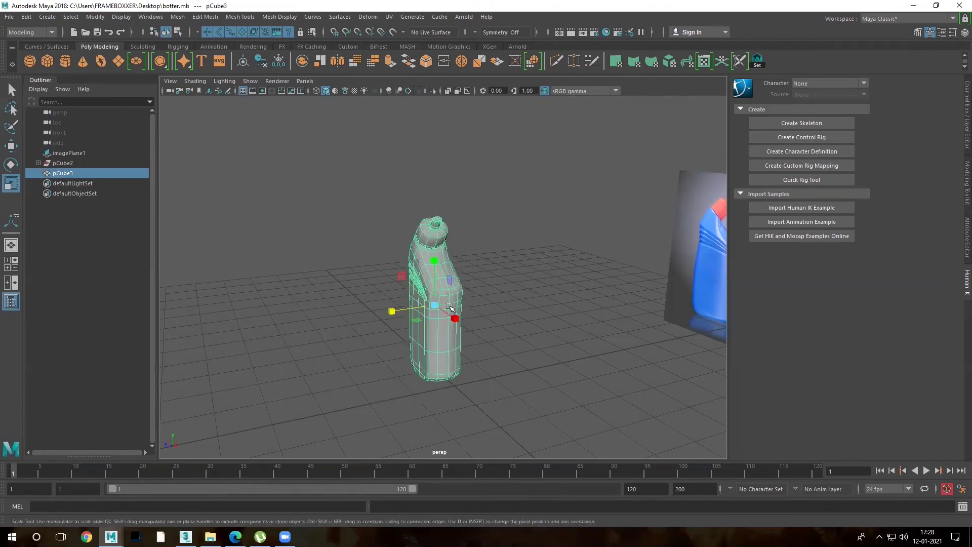